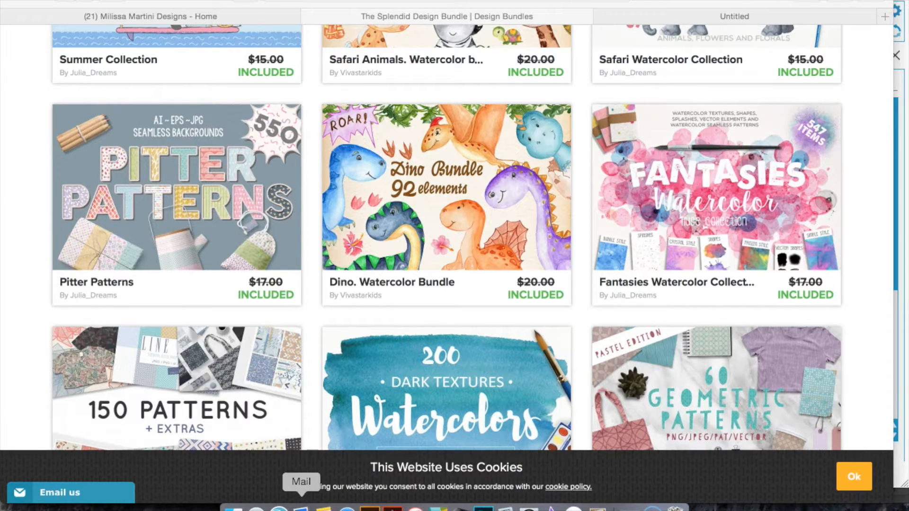
Switch to Silhouette Studio and add a text object to the page reading THE, NEW, GIRL on three separate lines
{"action": "left_click", "coordinate": [279, 507]}
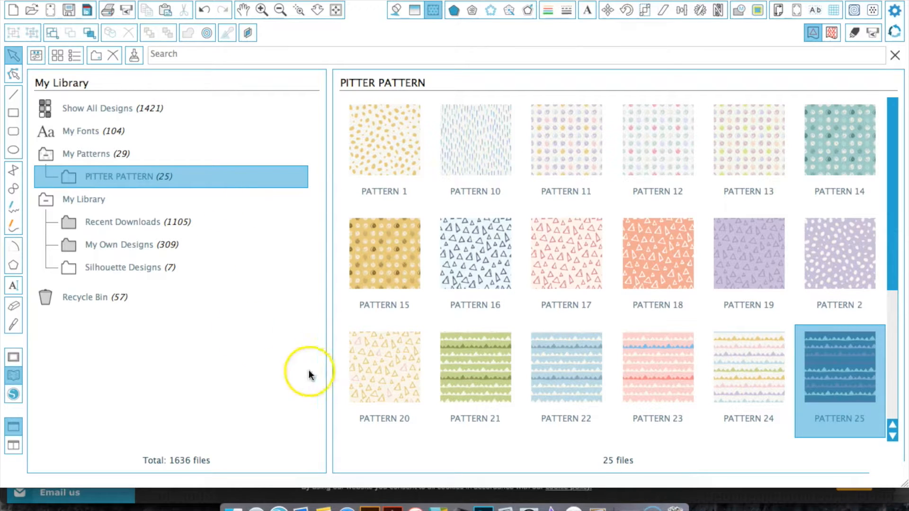
{"action": "left_click", "coordinate": [13, 113]}
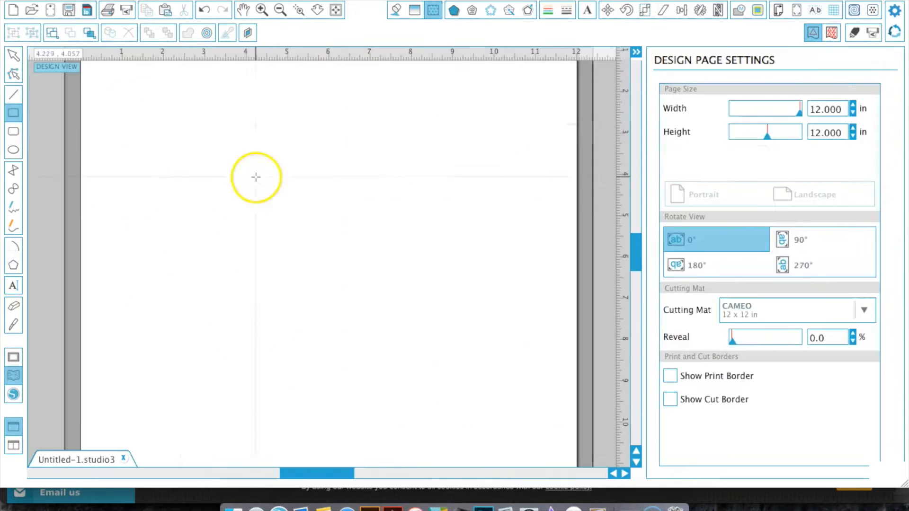
{"action": "left_click", "coordinate": [14, 285]}
{"action": "left_click", "coordinate": [236, 202]}
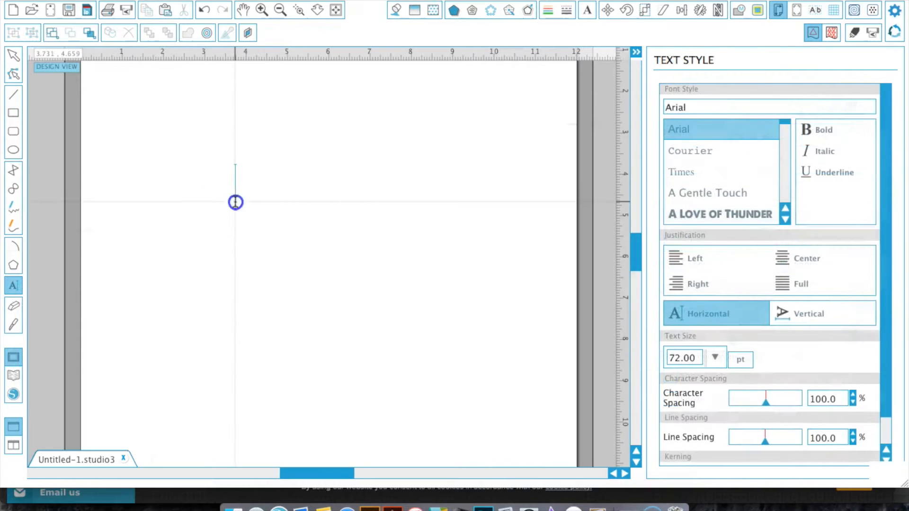
{"action": "type", "text": "THE"}
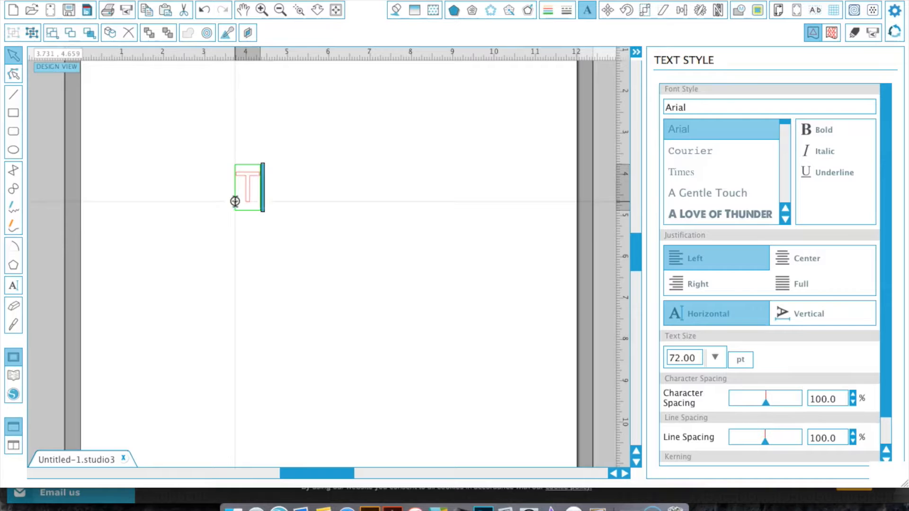
{"action": "key", "text": "Return"}
{"action": "type", "text": "NEW"}
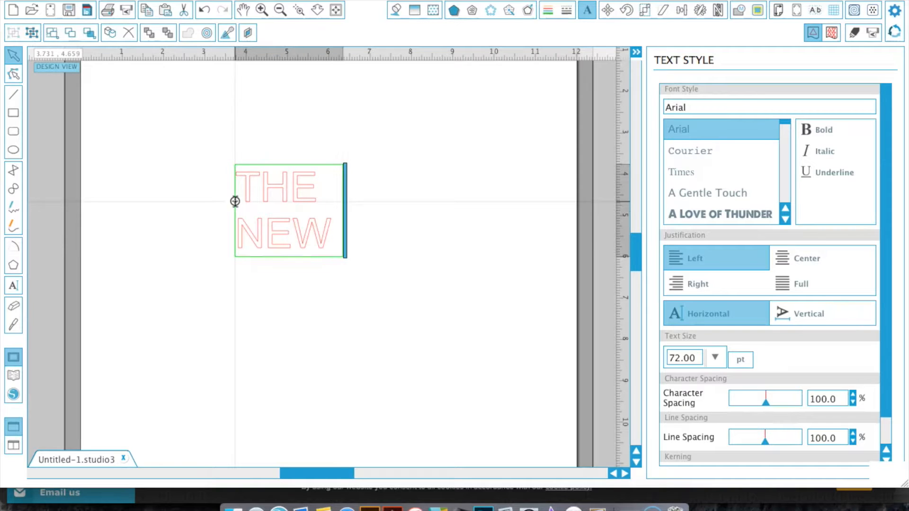
{"action": "key", "text": "Return"}
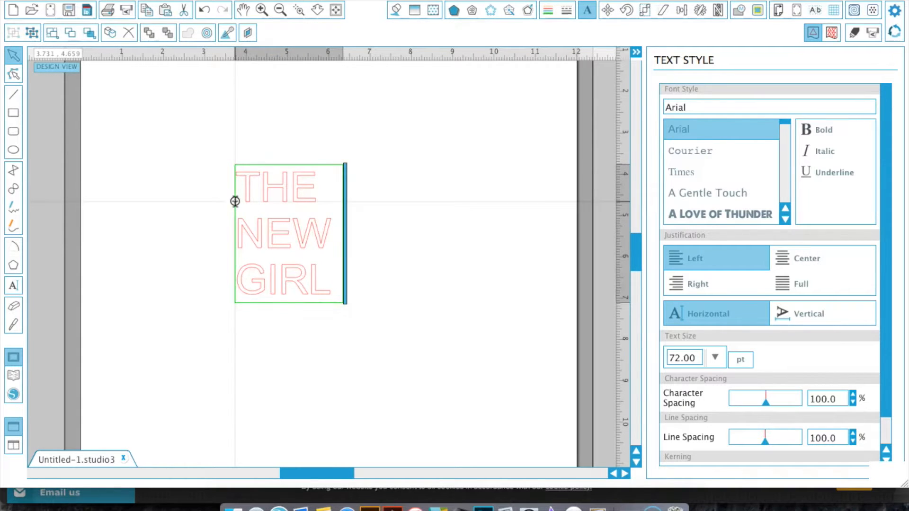
Center the three lines of text and set their font to Pinsetter Complete
{"action": "key", "text": "super+a"}
{"action": "left_click", "coordinate": [801, 262]}
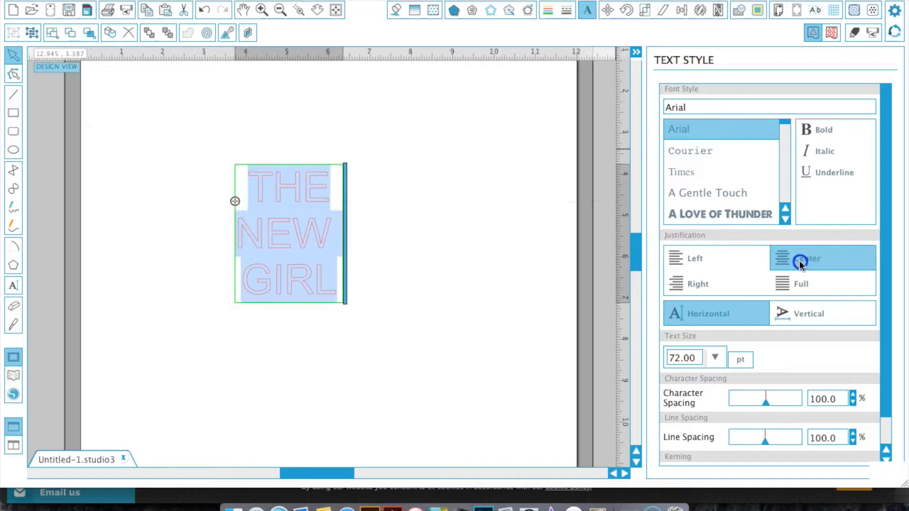
{"action": "left_click", "coordinate": [693, 108]}
{"action": "type", "text": "PINSetter Complete"}
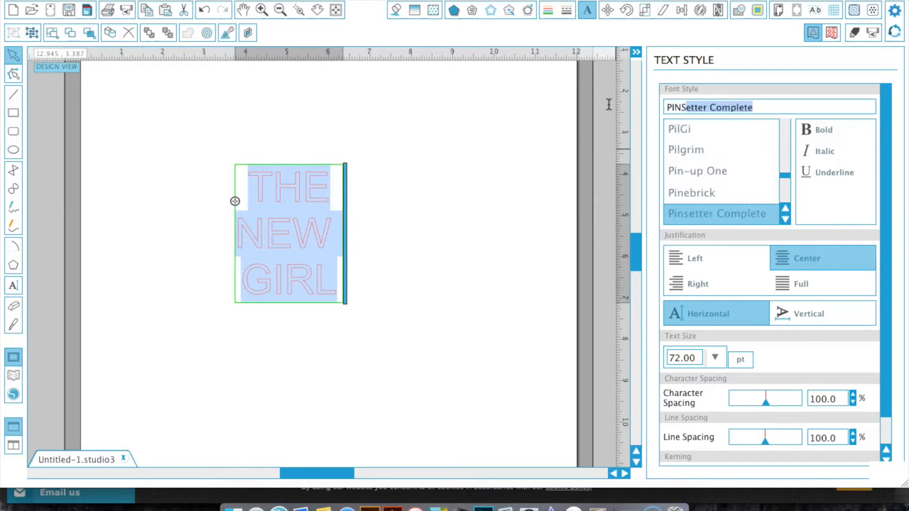
{"action": "key", "text": "Return"}
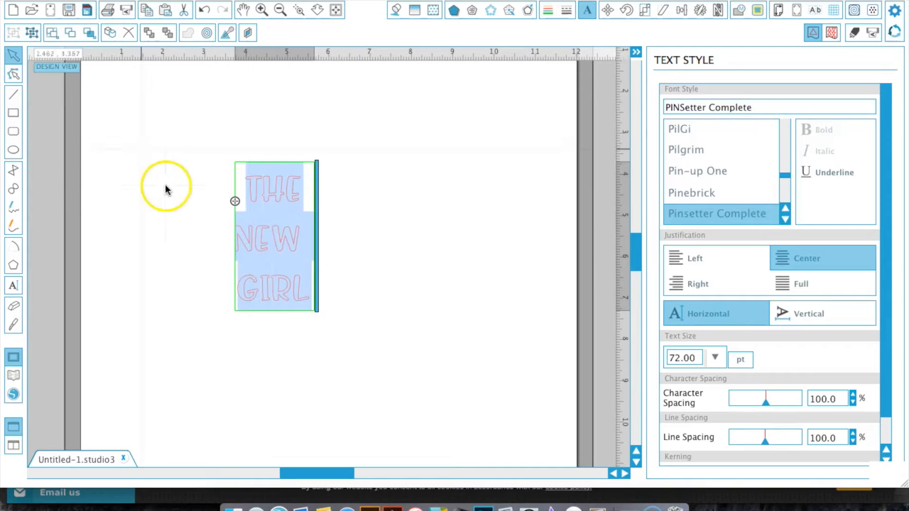
Replace the H in THE with a lowercase h and the I in GIRL with a lowercase i
{"action": "left_click", "coordinate": [234, 202]}
{"action": "left_click", "coordinate": [280, 196]}
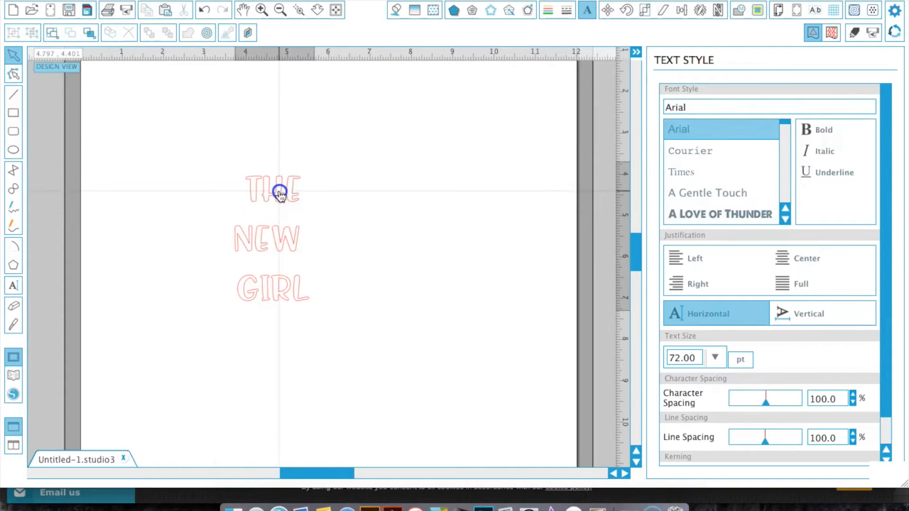
{"action": "left_click_drag", "start_coordinate": [281, 196], "coordinate": [268, 192]}
{"action": "type", "text": "h"}
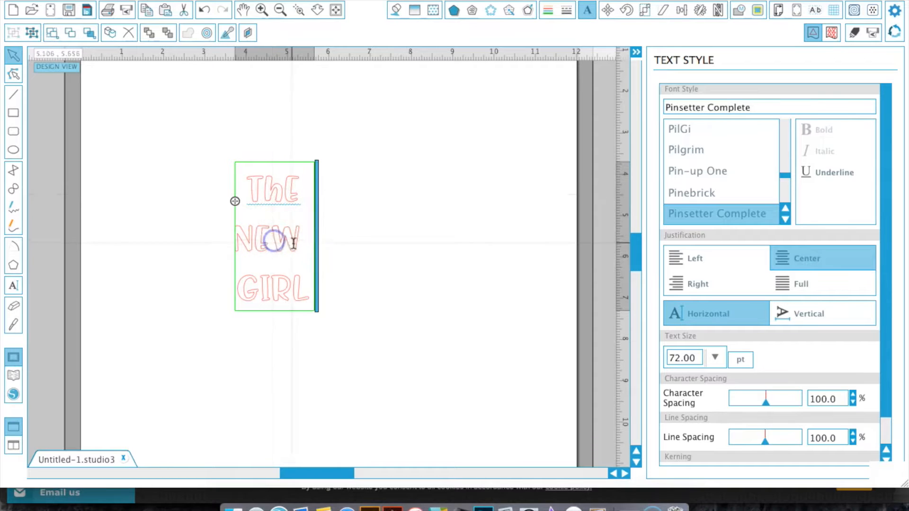
{"action": "left_click_drag", "start_coordinate": [276, 286], "coordinate": [264, 286]}
{"action": "type", "text": "i"}
{"action": "left_click", "coordinate": [223, 168]}
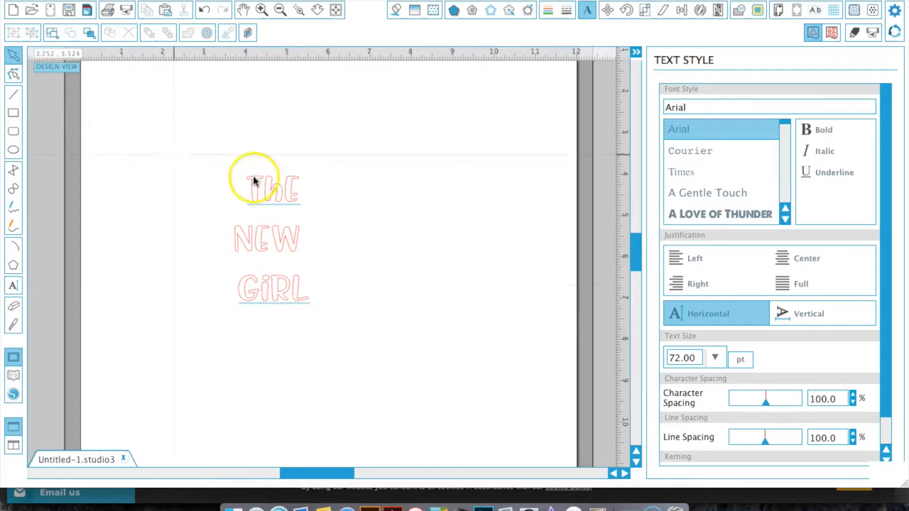
Enlarge the text block proportionally to about 5.3 in wide by 10.8 in tall, nearly the page height
{"action": "left_click", "coordinate": [291, 203]}
{"action": "left_click_drag", "start_coordinate": [317, 321], "coordinate": [408, 379]}
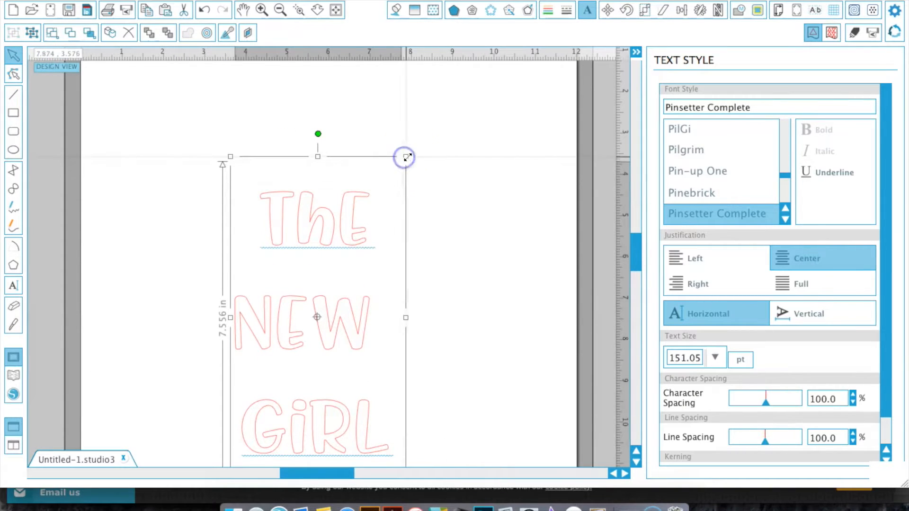
{"action": "left_click_drag", "start_coordinate": [413, 149], "coordinate": [466, 84]}
{"action": "scroll", "coordinate": [469, 227], "scroll_direction": "down", "scroll_amount": 1}
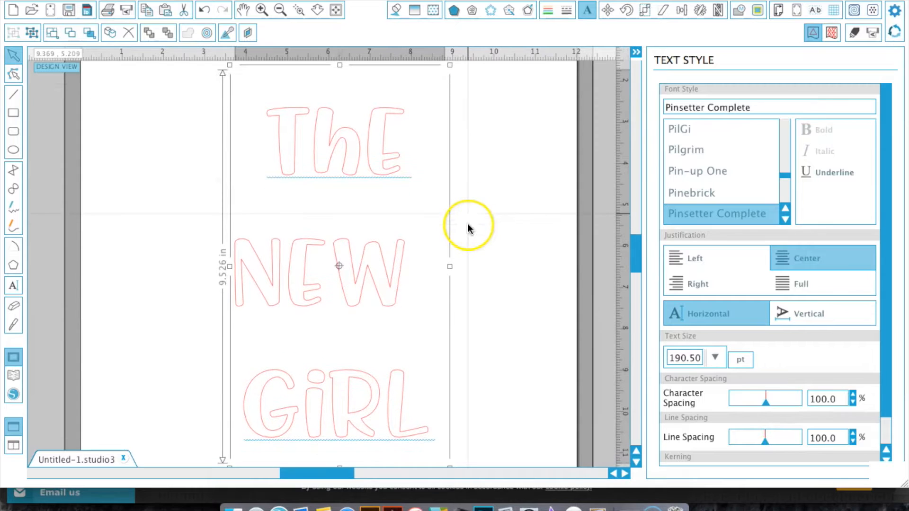
{"action": "left_click", "coordinate": [483, 225]}
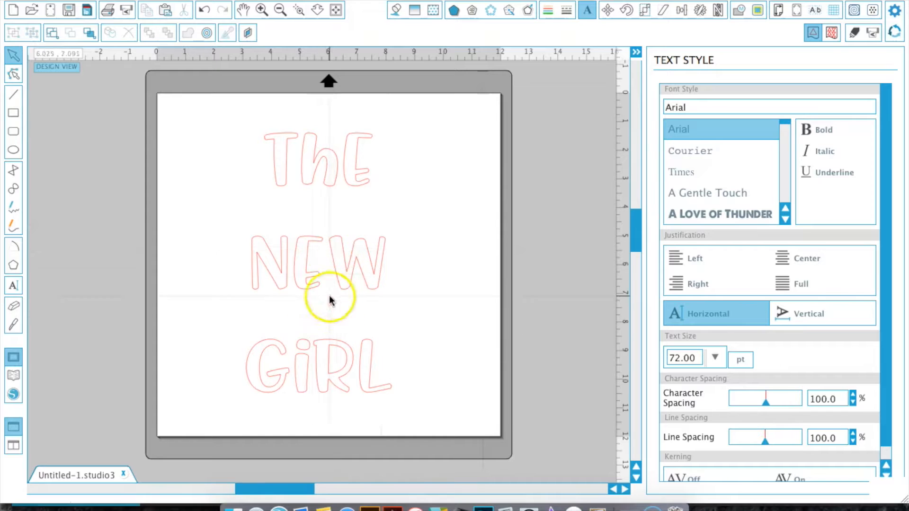
Tighten the line spacing of the text block to 60.4 %
{"action": "left_click", "coordinate": [339, 277]}
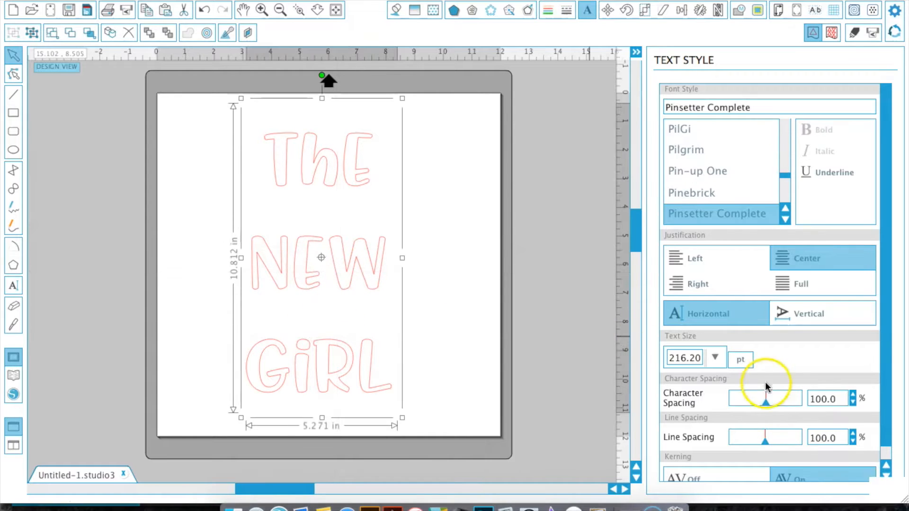
{"action": "left_click_drag", "start_coordinate": [768, 443], "coordinate": [752, 445]}
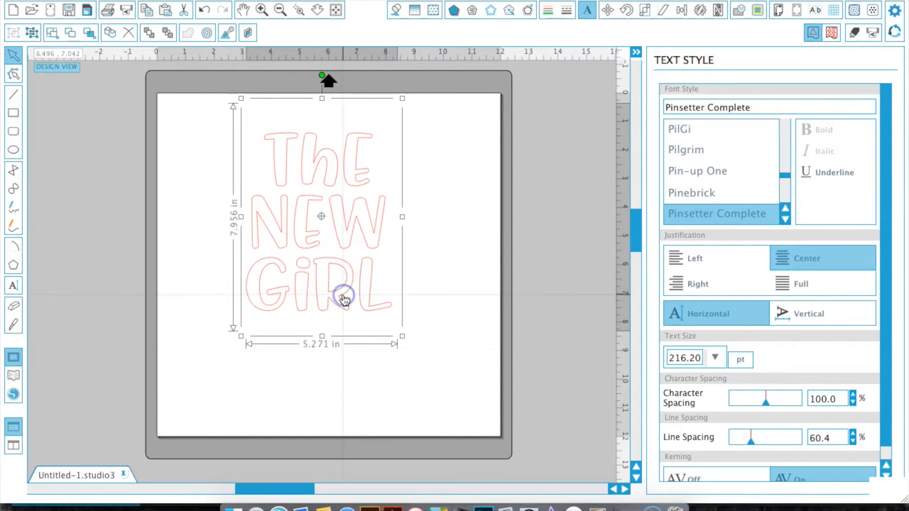
{"action": "left_click", "coordinate": [425, 277]}
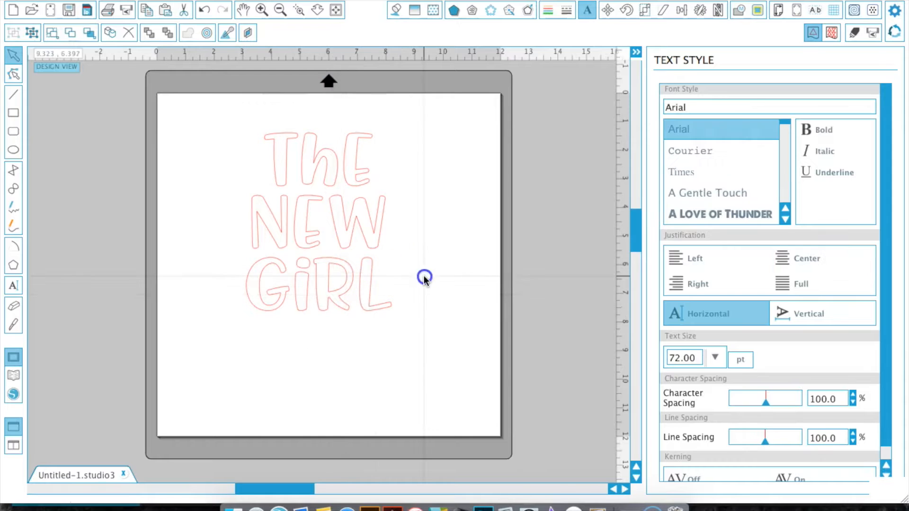
Scale the text block up proportionally to about 8.3 in wide by 12.6 in tall
{"action": "left_click", "coordinate": [363, 288]}
{"action": "left_click_drag", "start_coordinate": [406, 338], "coordinate": [465, 427]}
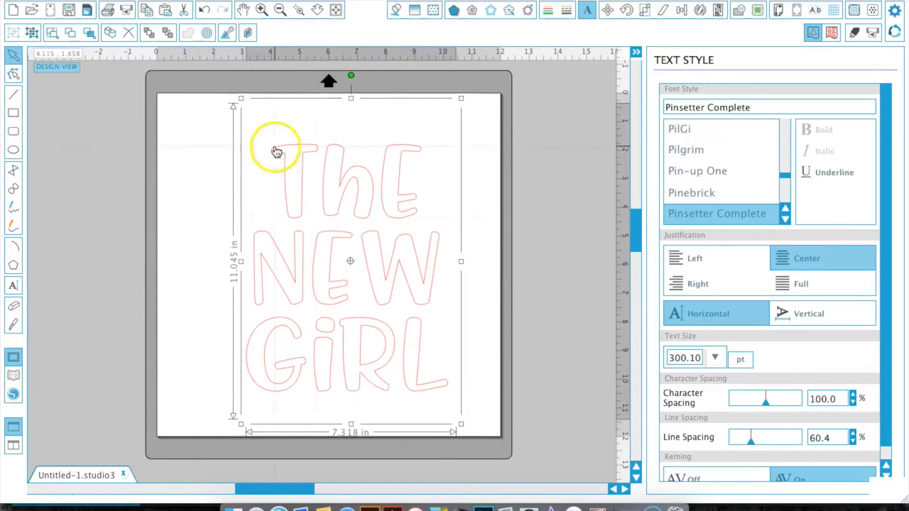
{"action": "left_click", "coordinate": [241, 101]}
{"action": "left_click", "coordinate": [298, 250]}
{"action": "left_click_drag", "start_coordinate": [243, 98], "coordinate": [183, 74]}
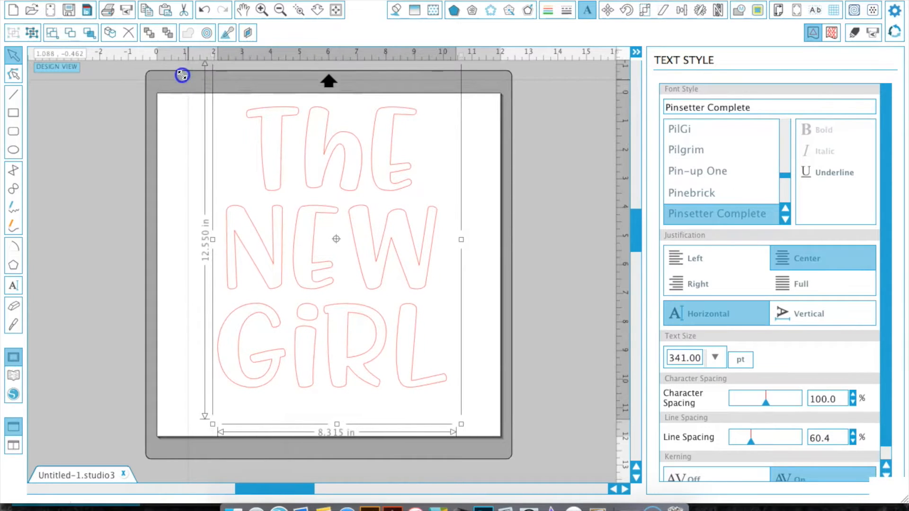
Try several built-in fill patterns on the text, ending with the blue, green and orange polka dots
{"action": "left_click", "coordinate": [433, 10]}
{"action": "left_click", "coordinate": [725, 134]}
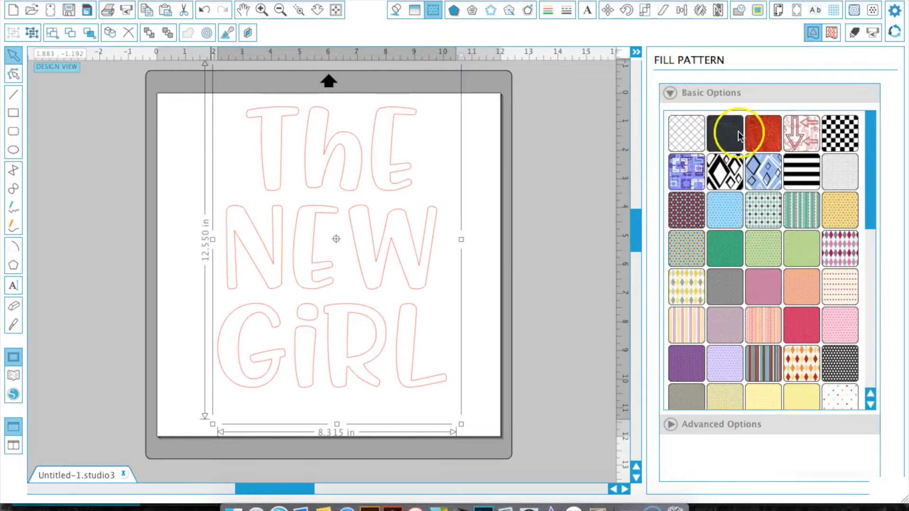
{"action": "left_click", "coordinate": [770, 142]}
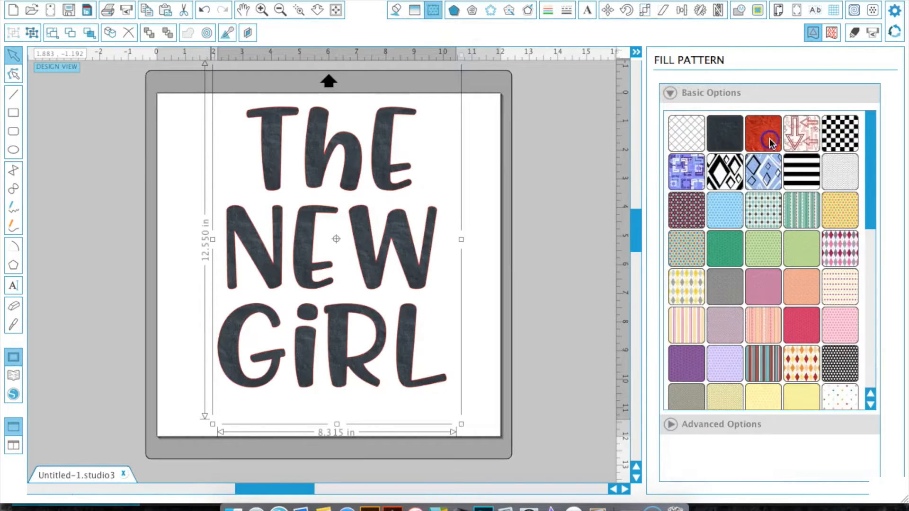
{"action": "left_click", "coordinate": [806, 178]}
{"action": "left_click", "coordinate": [703, 216]}
{"action": "left_click", "coordinate": [683, 258]}
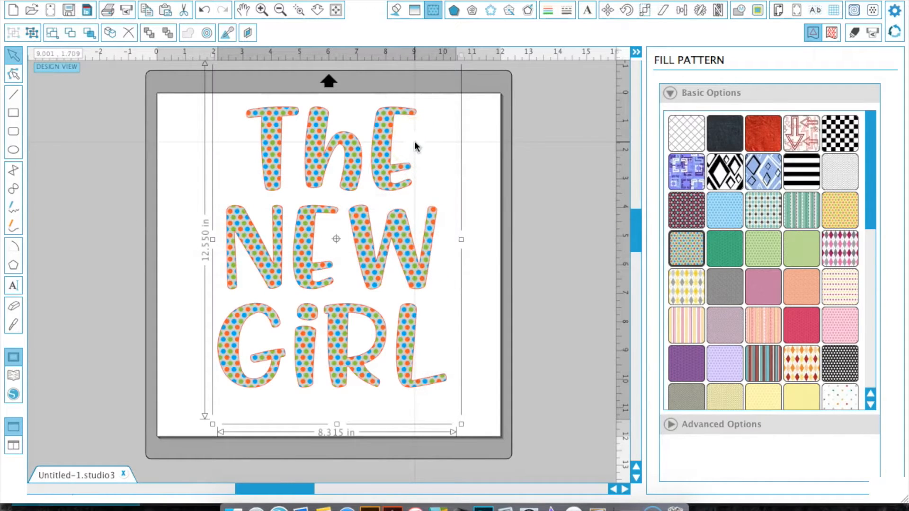
In Finder, go to the CATALOG folder inside PITTER_PATTERNS on the Desktop and open CATALOG-01.jpg in the image viewer
{"action": "left_click", "coordinate": [232, 509]}
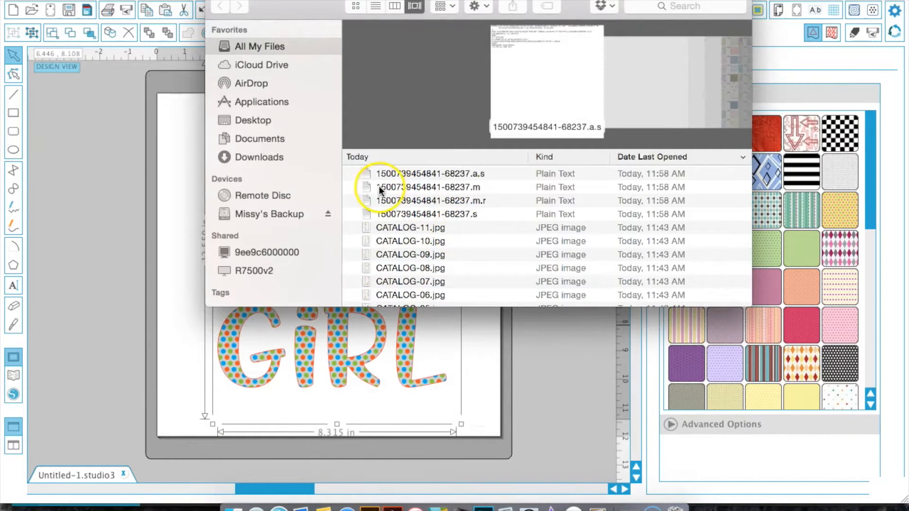
{"action": "left_click", "coordinate": [255, 120]}
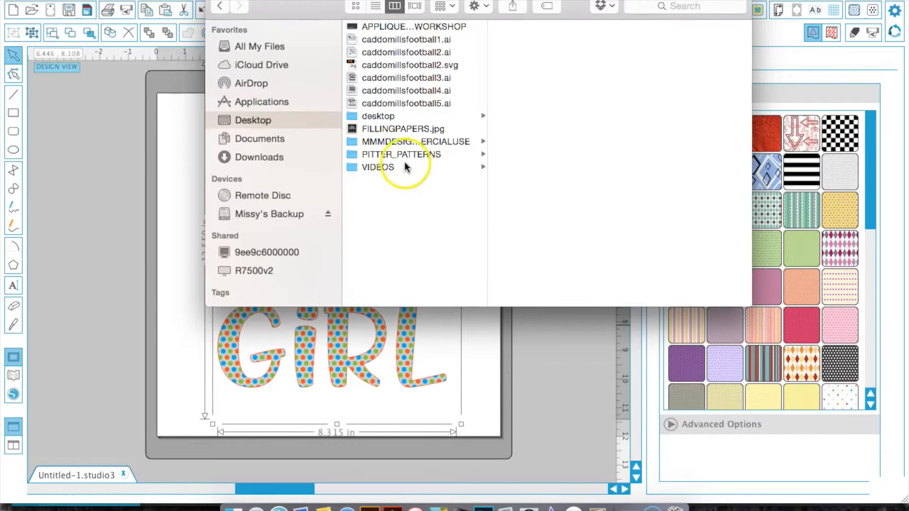
{"action": "left_click", "coordinate": [399, 155]}
{"action": "left_click", "coordinate": [521, 29]}
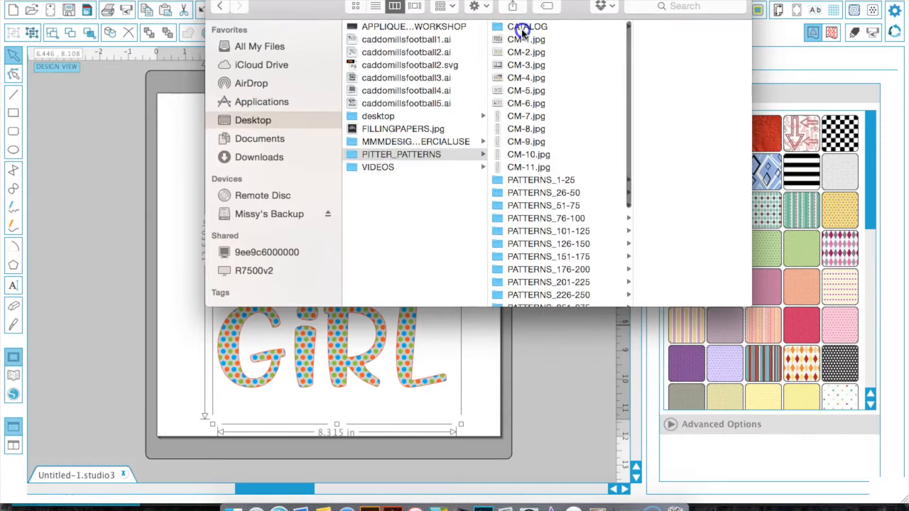
{"action": "left_click", "coordinate": [670, 26]}
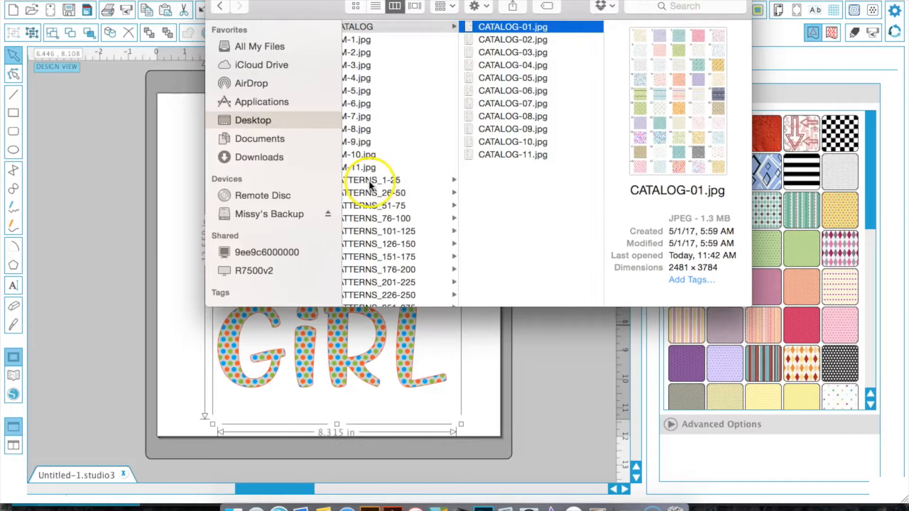
{"action": "double_click", "coordinate": [525, 29]}
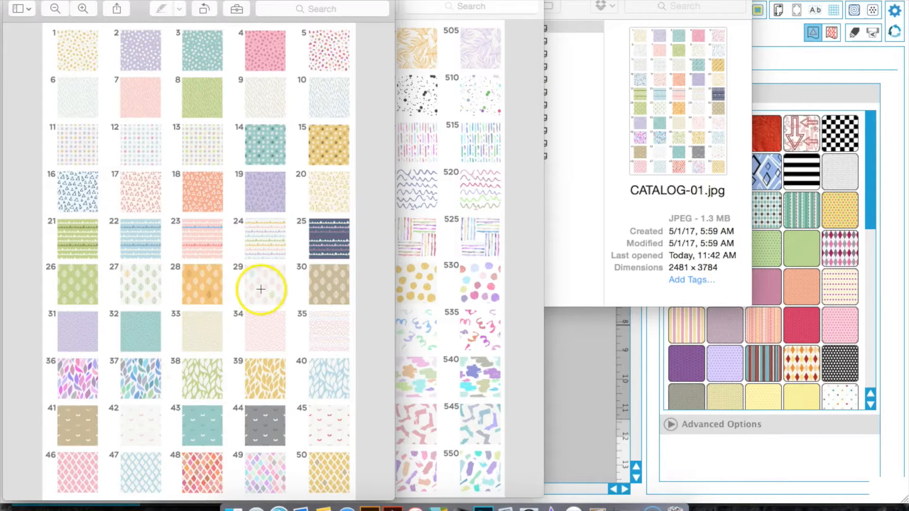
Look through the open Pitter Patterns catalog pages, closing each image until only the Finder window remains
{"action": "key", "text": "super+w"}
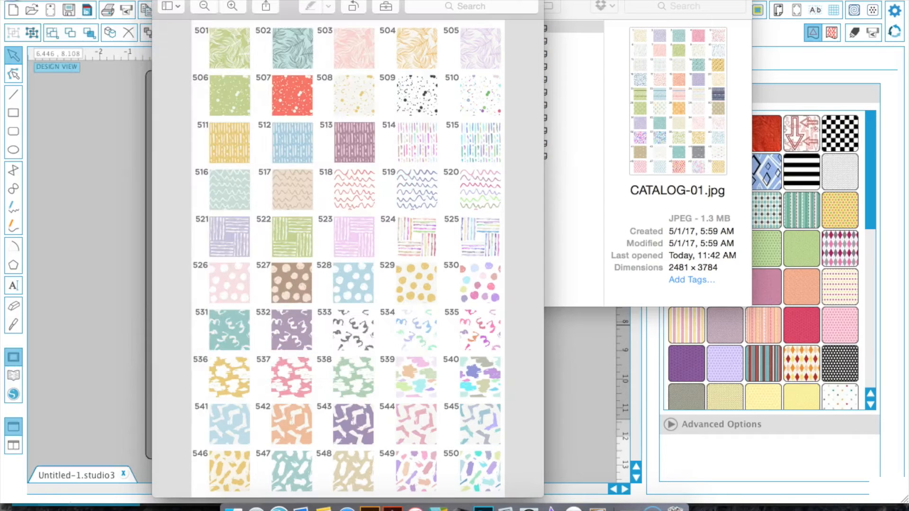
{"action": "key", "text": "super+w"}
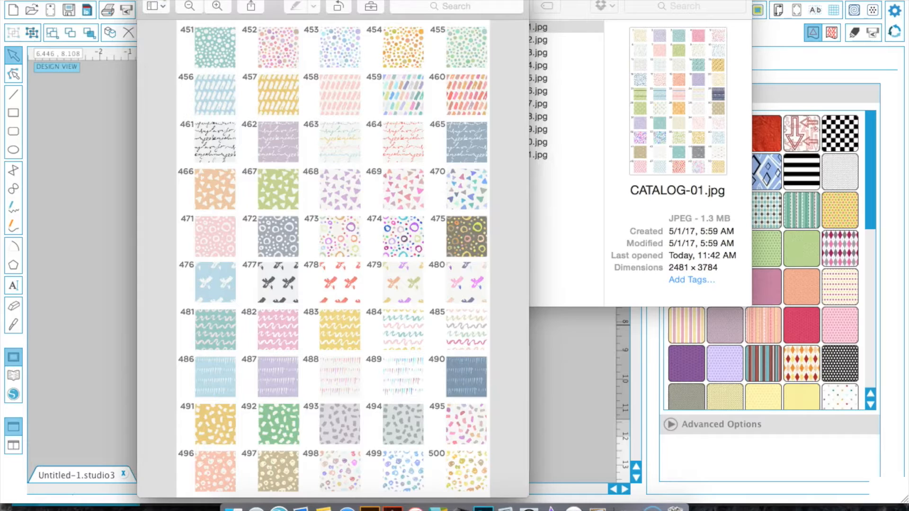
{"action": "key", "text": "super+w"}
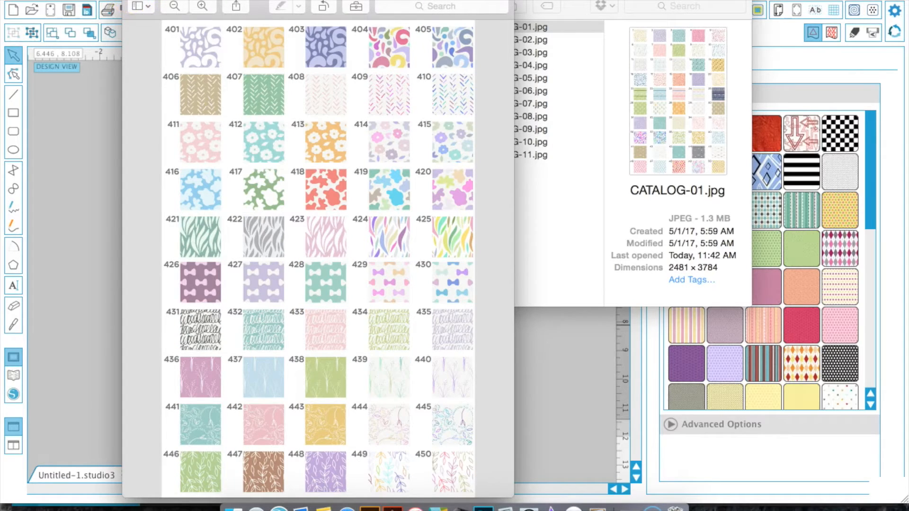
{"action": "key", "text": "super+w"}
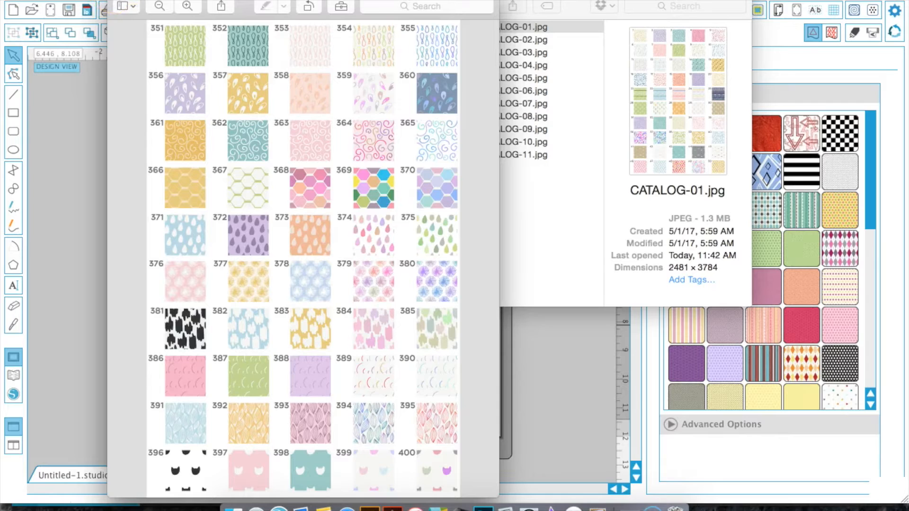
{"action": "key", "text": "super+w"}
{"action": "key", "text": "super+w"}
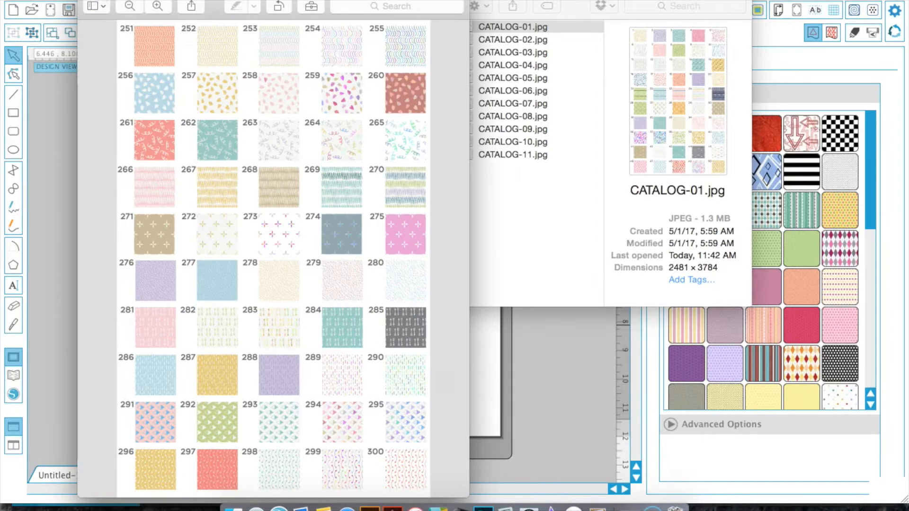
{"action": "key", "text": "super+w"}
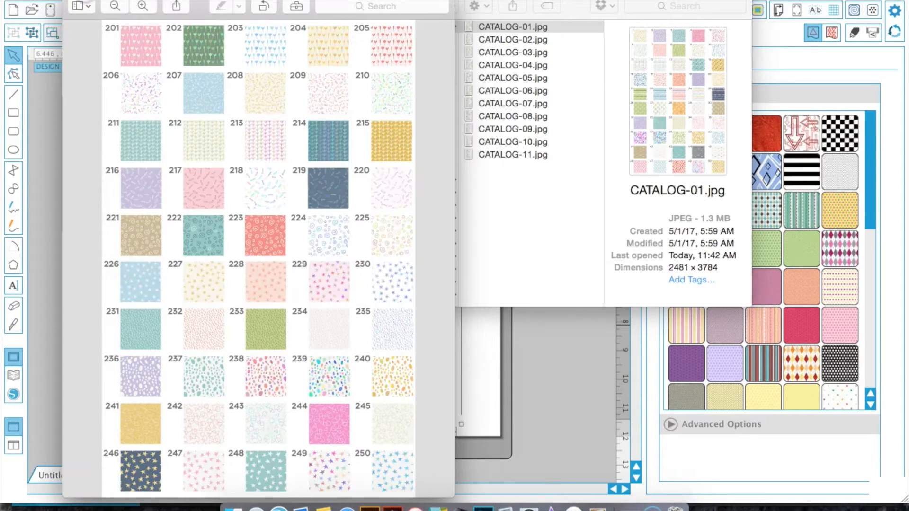
{"action": "key", "text": "super+w"}
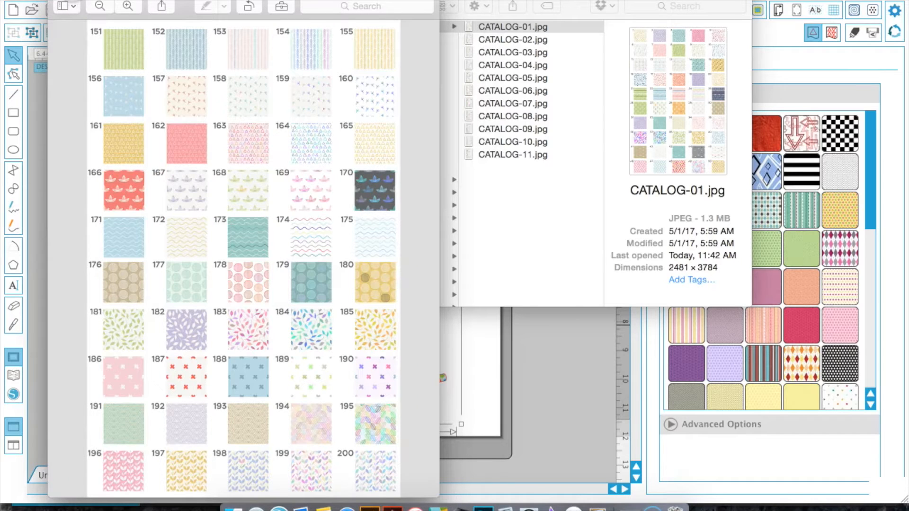
{"action": "key", "text": "super+w"}
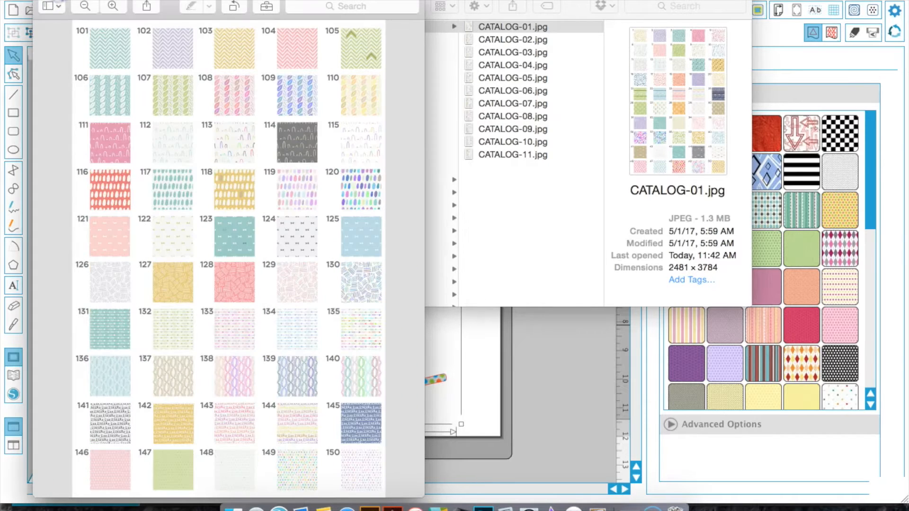
{"action": "key", "text": "super+w"}
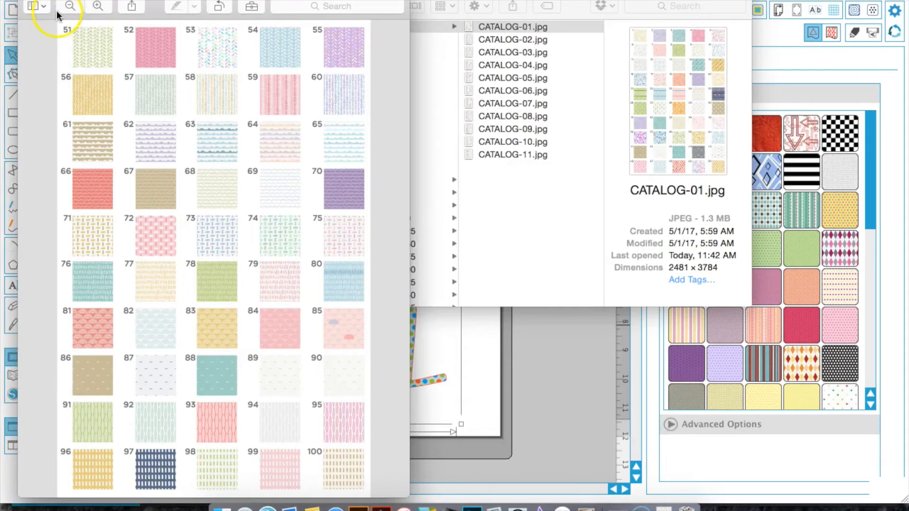
{"action": "key", "text": "super+w"}
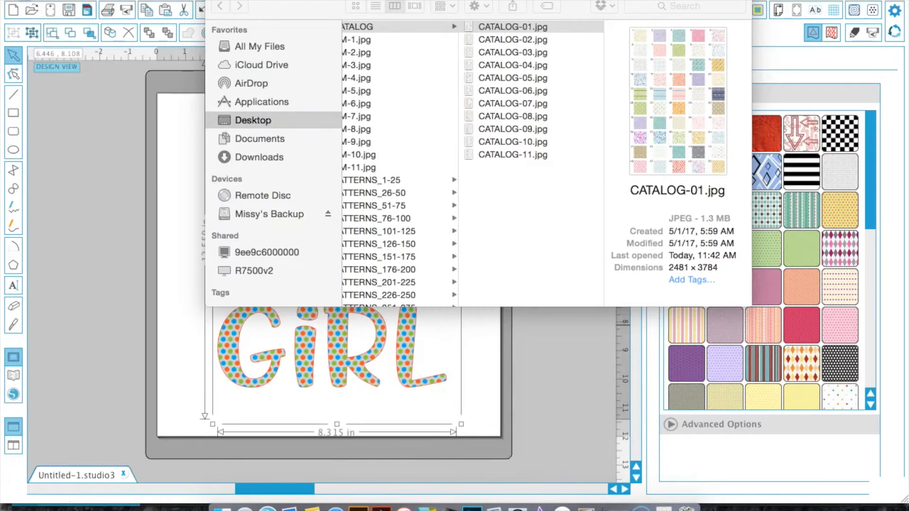
Open the JPG folder inside PATTERNS_26-50 and move the Finder window aside to uncover the lettering
{"action": "left_click", "coordinate": [516, 39]}
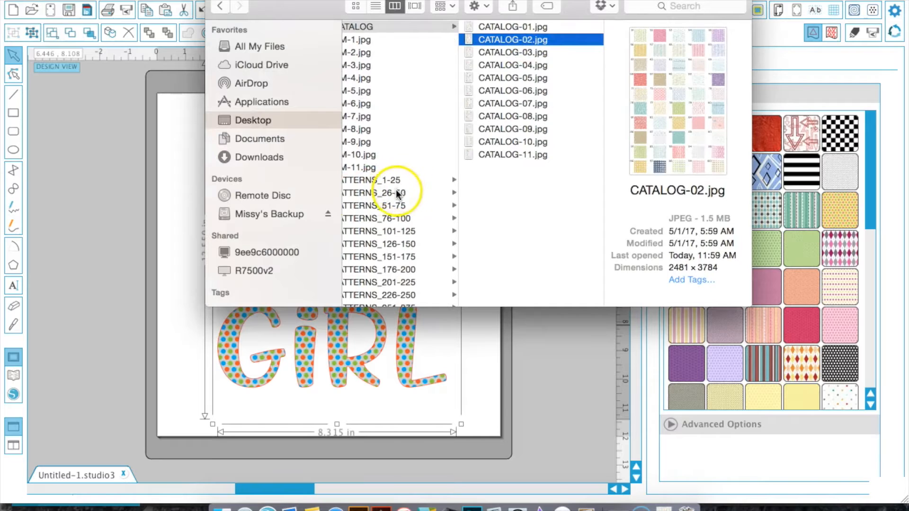
{"action": "left_click", "coordinate": [396, 192]}
{"action": "left_click", "coordinate": [516, 53]}
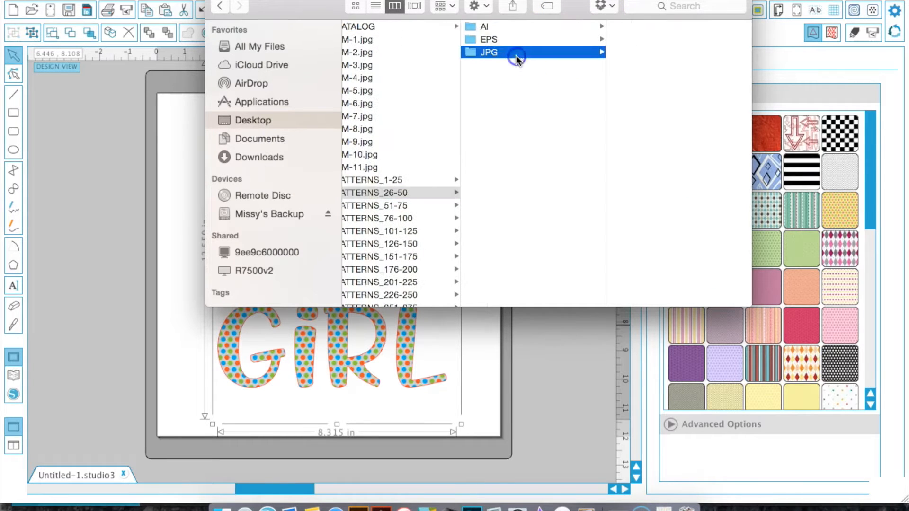
{"action": "left_click_drag", "start_coordinate": [450, 7], "coordinate": [589, 35]}
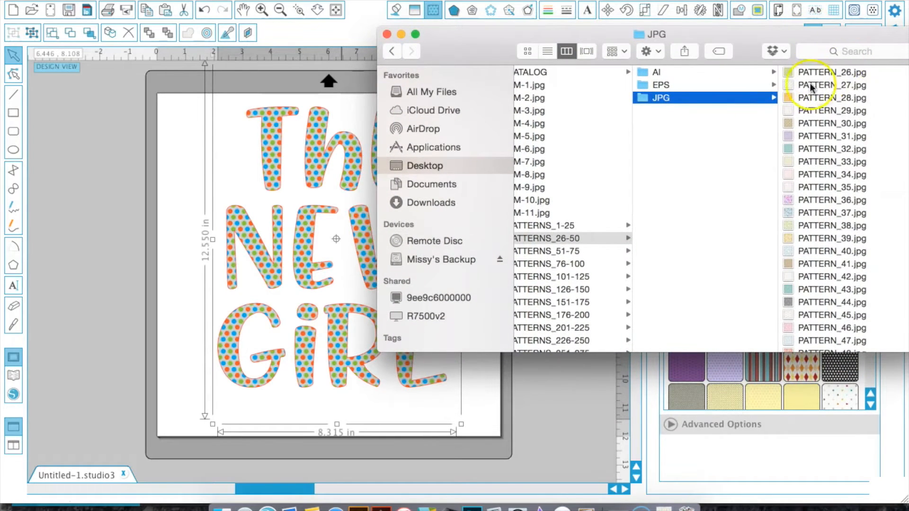
Fill the E in NEW with PATTERN_26.jpg and the R in GIRL with PATTERN_27.jpg from the JPG folder
{"action": "left_click", "coordinate": [802, 72]}
{"action": "left_click_drag", "start_coordinate": [665, 76], "coordinate": [302, 249]}
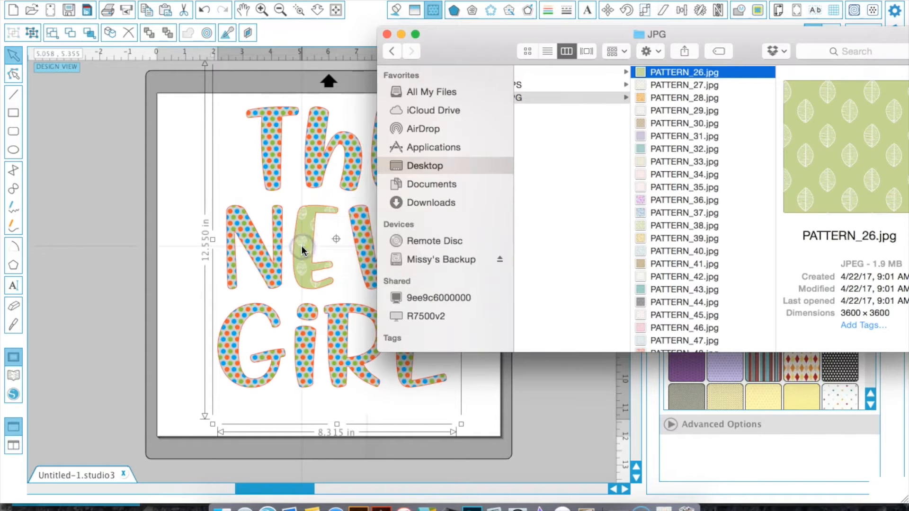
{"action": "left_click", "coordinate": [667, 86]}
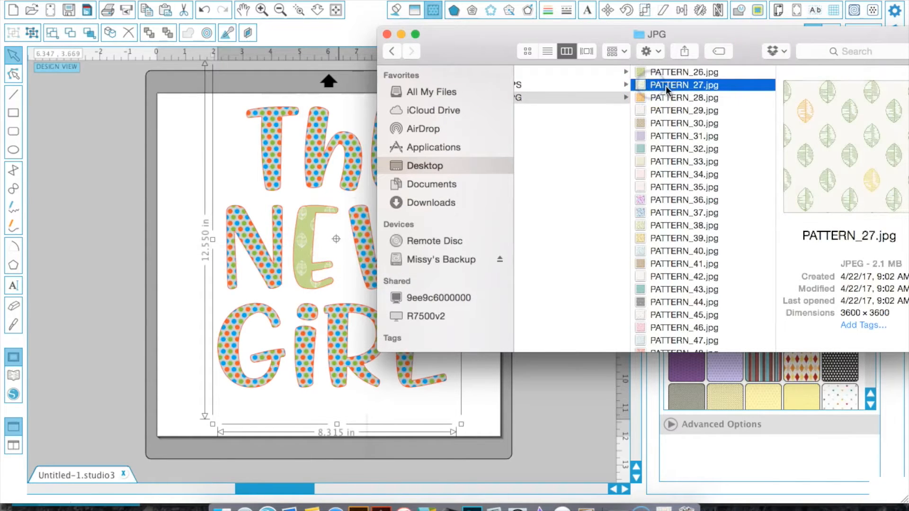
{"action": "left_click_drag", "start_coordinate": [667, 89], "coordinate": [343, 362]}
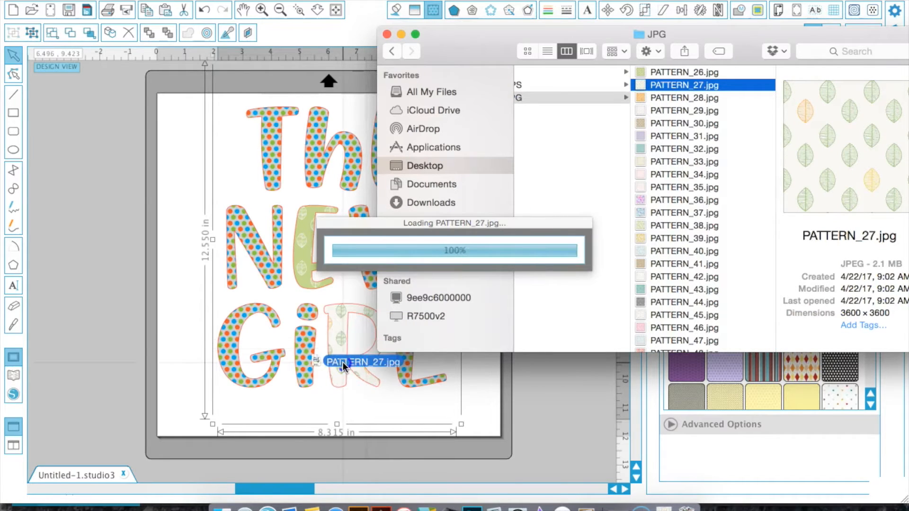
Fill the T in THE and the L in GIRL with PATTERN_31.jpg
{"action": "left_click", "coordinate": [669, 138]}
{"action": "left_click_drag", "start_coordinate": [669, 138], "coordinate": [267, 179]}
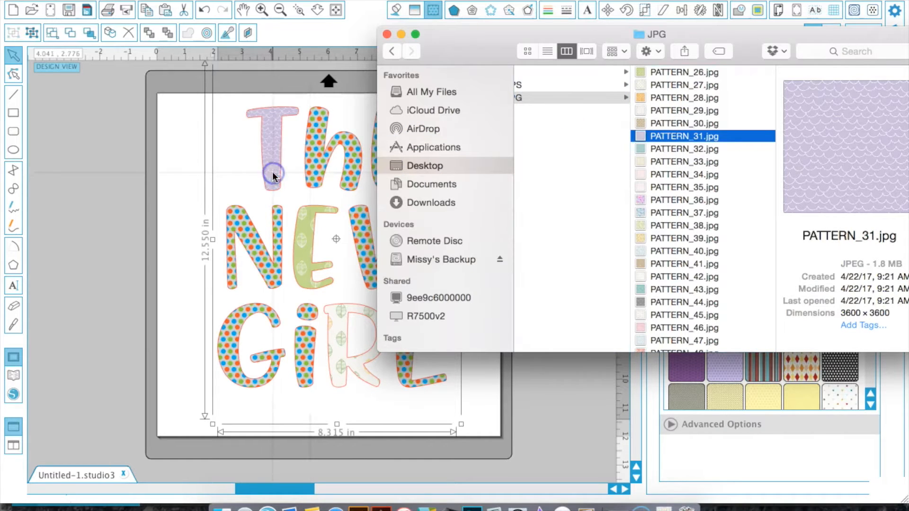
{"action": "left_click_drag", "start_coordinate": [669, 137], "coordinate": [436, 377]}
Fill the W in NEW with PATTERN_36.jpg and the G in GIRL with PATTERN_39.jpg
{"action": "left_click", "coordinate": [655, 201]}
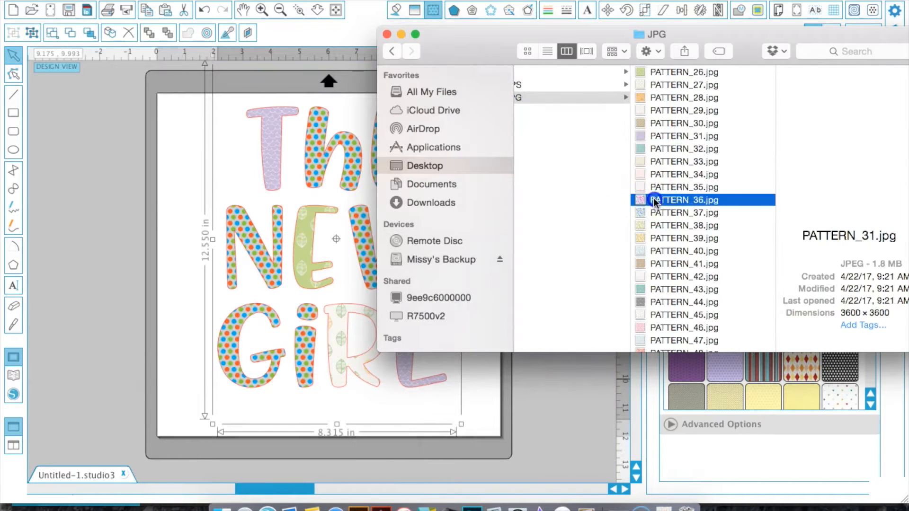
{"action": "left_click_drag", "start_coordinate": [655, 202], "coordinate": [366, 256]}
{"action": "left_click_drag", "start_coordinate": [660, 239], "coordinate": [267, 320]}
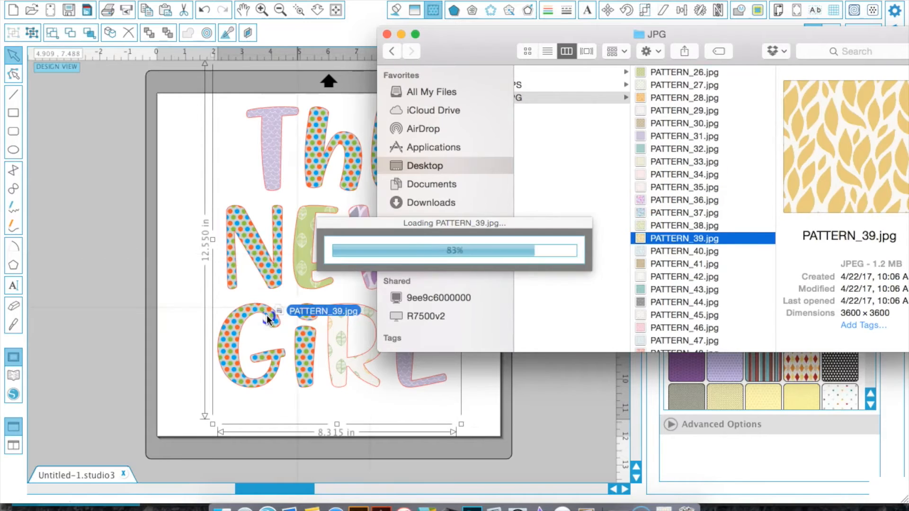
Fill the i in GIRL with PATTERN_44.jpg and replace the W's fill with PATTERN_43.jpg
{"action": "left_click_drag", "start_coordinate": [656, 303], "coordinate": [319, 172]}
{"action": "left_click", "coordinate": [673, 289]}
{"action": "left_click", "coordinate": [664, 303]}
{"action": "left_click", "coordinate": [668, 303]}
{"action": "left_click_drag", "start_coordinate": [680, 290], "coordinate": [312, 354]}
{"action": "left_click", "coordinate": [655, 290]}
{"action": "left_click_drag", "start_coordinate": [655, 292], "coordinate": [365, 255]}
Move the Finder window completely clear of the lettering and fill the N in NEW with PATTERN_47.jpg
{"action": "left_click_drag", "start_coordinate": [378, 157], "coordinate": [565, 157]}
{"action": "scroll", "coordinate": [862, 316], "scroll_direction": "down", "scroll_amount": 2}
{"action": "scroll", "coordinate": [862, 316], "scroll_direction": "right", "scroll_amount": 8}
{"action": "left_click", "coordinate": [707, 316]}
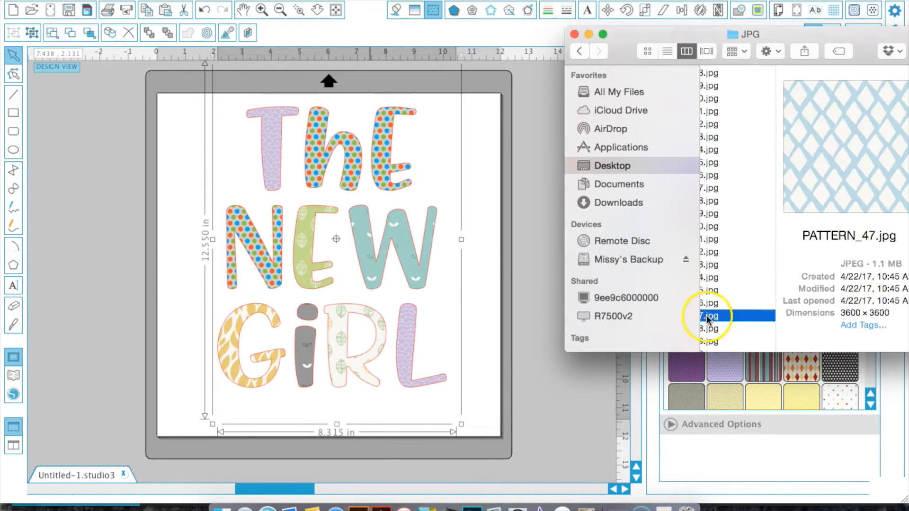
{"action": "left_click_drag", "start_coordinate": [707, 317], "coordinate": [254, 246]}
Fill the h in THE with PATTERN_41.jpg and the E in THE with PATTERN_34.jpg
{"action": "left_click", "coordinate": [707, 239]}
{"action": "left_click_drag", "start_coordinate": [707, 239], "coordinate": [334, 152]}
{"action": "left_click", "coordinate": [712, 150]}
{"action": "left_click_drag", "start_coordinate": [715, 156], "coordinate": [393, 142]}
Back in Silhouette Studio, set the line color of the whole lettering to black
{"action": "left_click", "coordinate": [548, 10]}
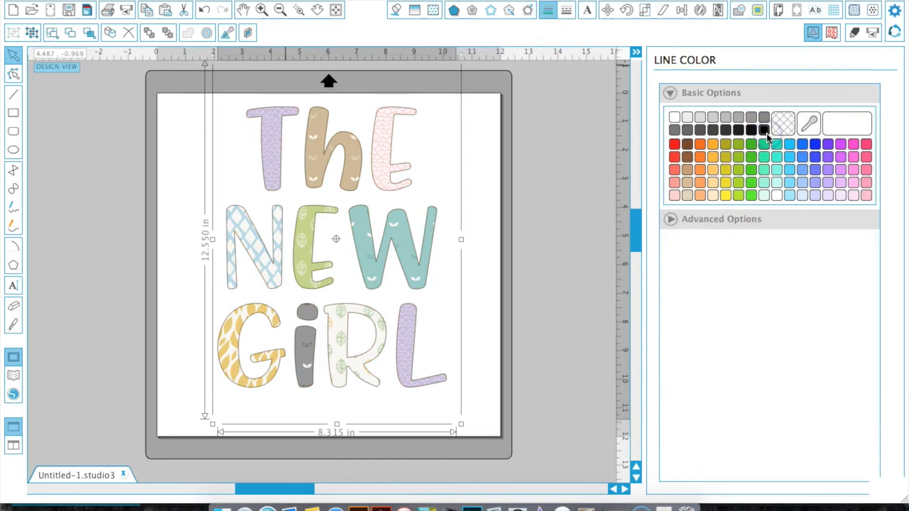
{"action": "left_click", "coordinate": [766, 133]}
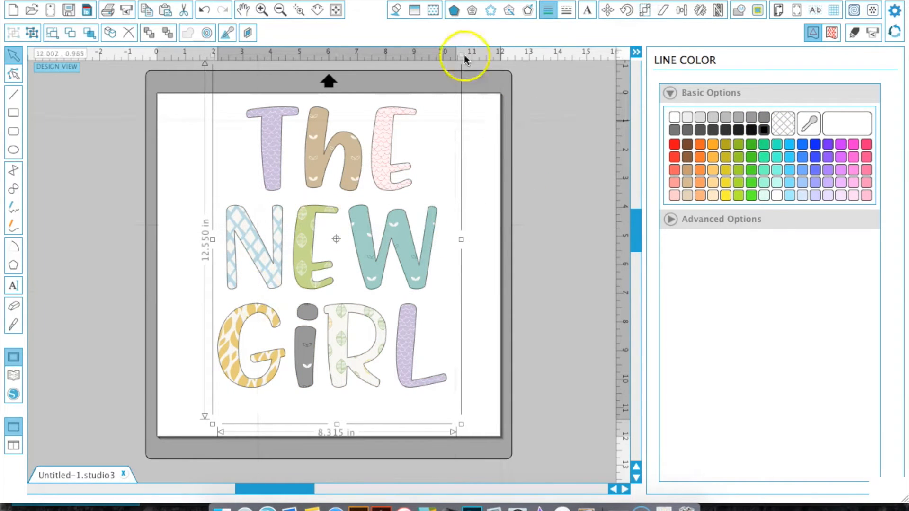
In the advanced fill pattern options, try about 64.5 % transparency on the lettering and return it to 0 %
{"action": "left_click", "coordinate": [433, 9]}
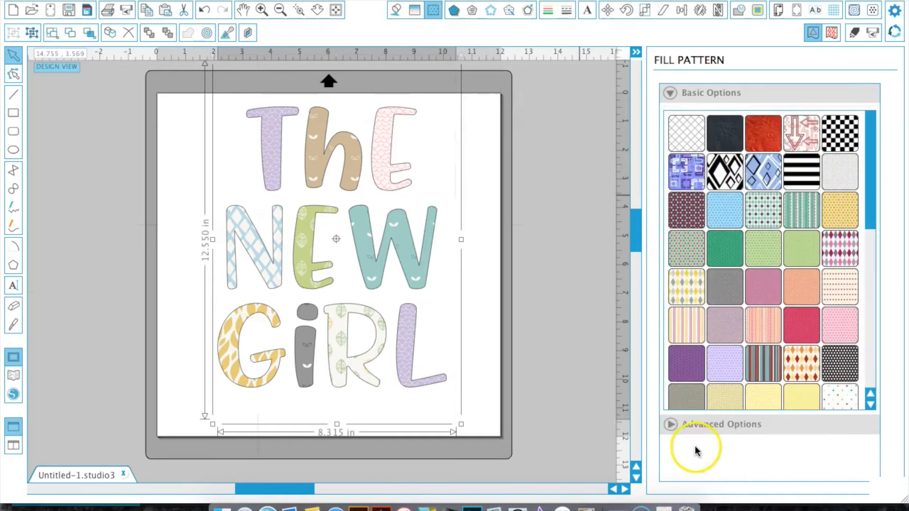
{"action": "left_click", "coordinate": [673, 426]}
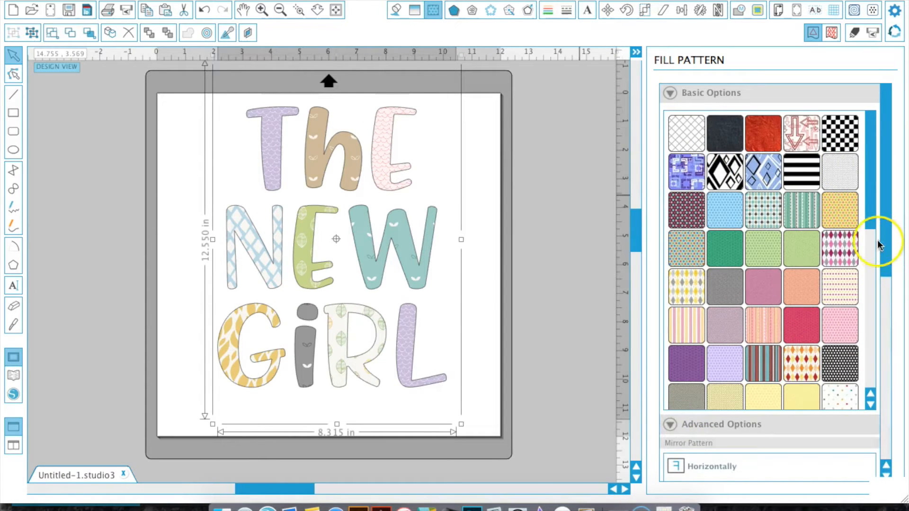
{"action": "left_click_drag", "start_coordinate": [879, 235], "coordinate": [879, 459]}
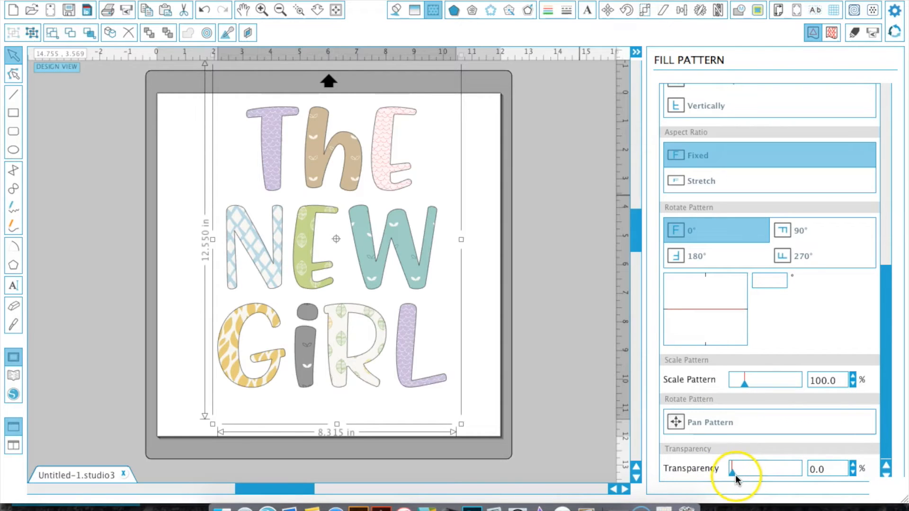
{"action": "left_click_drag", "start_coordinate": [736, 478], "coordinate": [763, 478]}
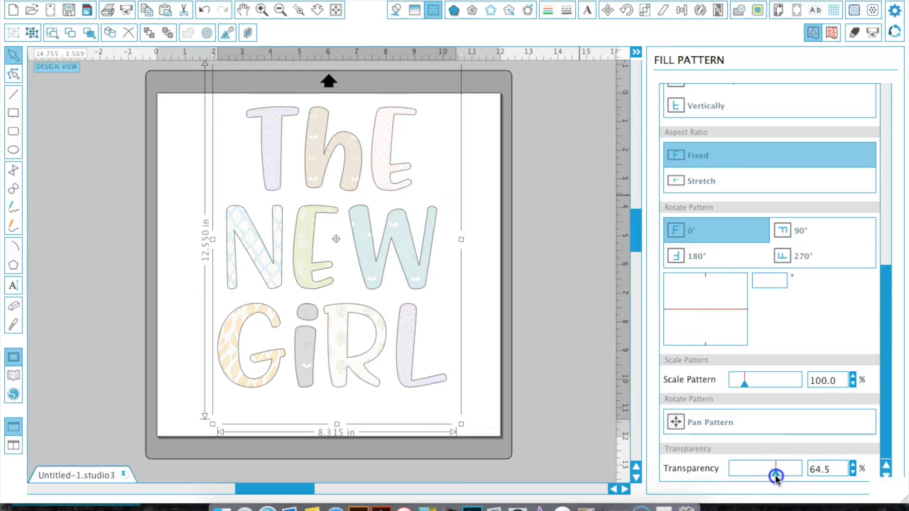
{"action": "left_click_drag", "start_coordinate": [745, 480], "coordinate": [708, 486]}
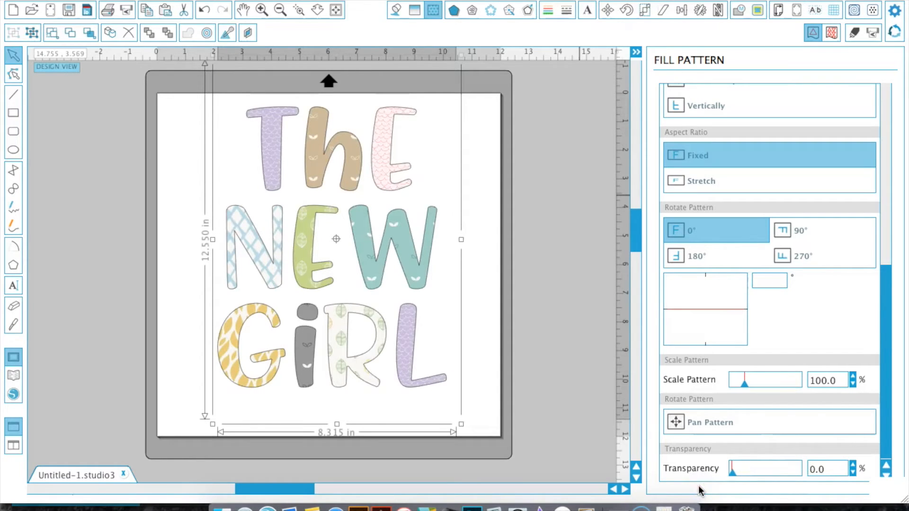
Pan the fill patterns inside the letters, shifting them slightly up and to the right, and finish panning
{"action": "left_click", "coordinate": [682, 422]}
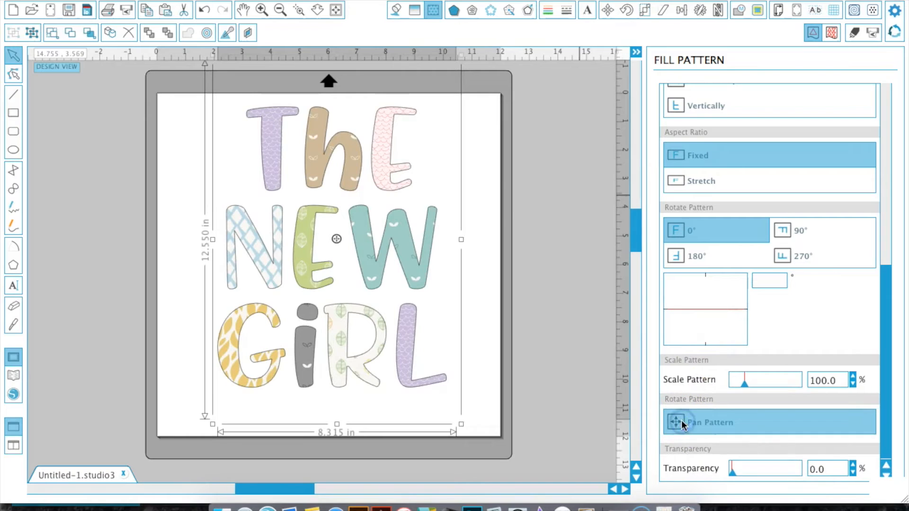
{"action": "mouse_move", "coordinate": [337, 239]}
{"action": "left_mouse_down"}
{"action": "mouse_move", "coordinate": [327, 231]}
{"action": "mouse_move", "coordinate": [352, 239]}
{"action": "left_mouse_up"}
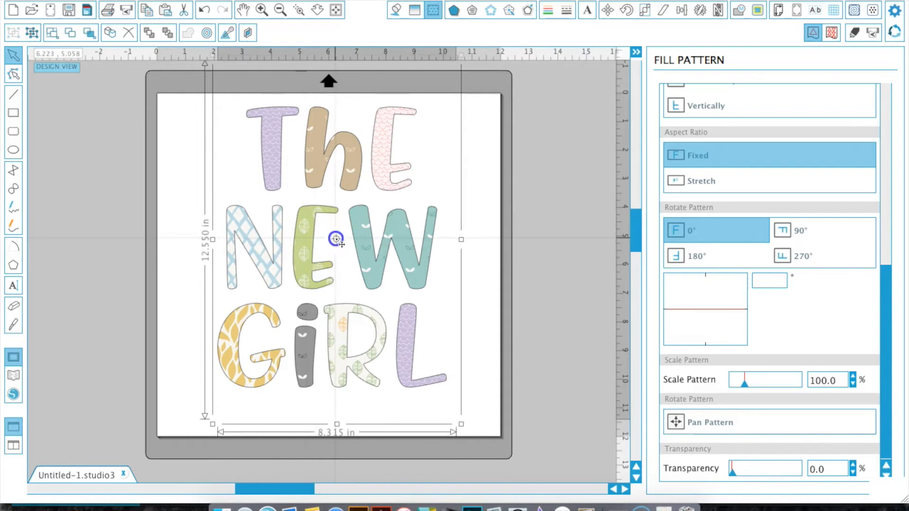
{"action": "left_click_drag", "start_coordinate": [337, 232], "coordinate": [335, 266]}
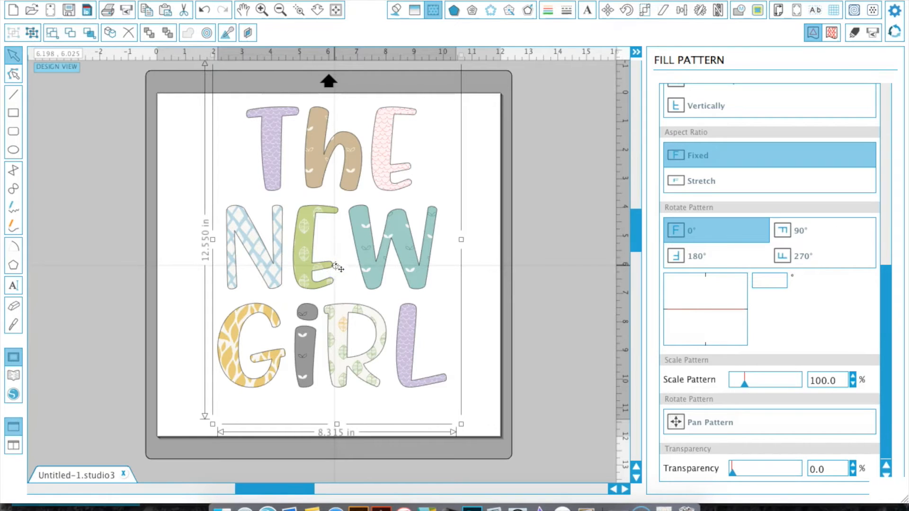
{"action": "left_click", "coordinate": [691, 421]}
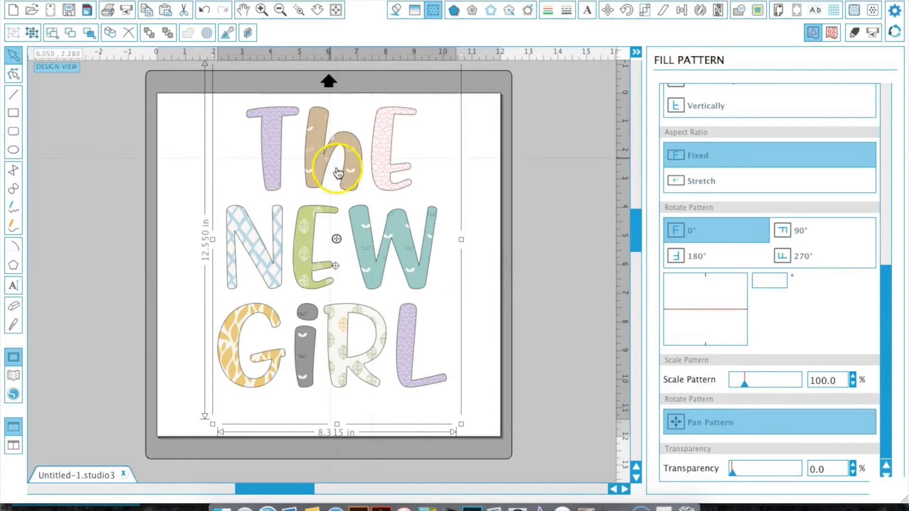
{"action": "left_click_drag", "start_coordinate": [336, 239], "coordinate": [351, 215]}
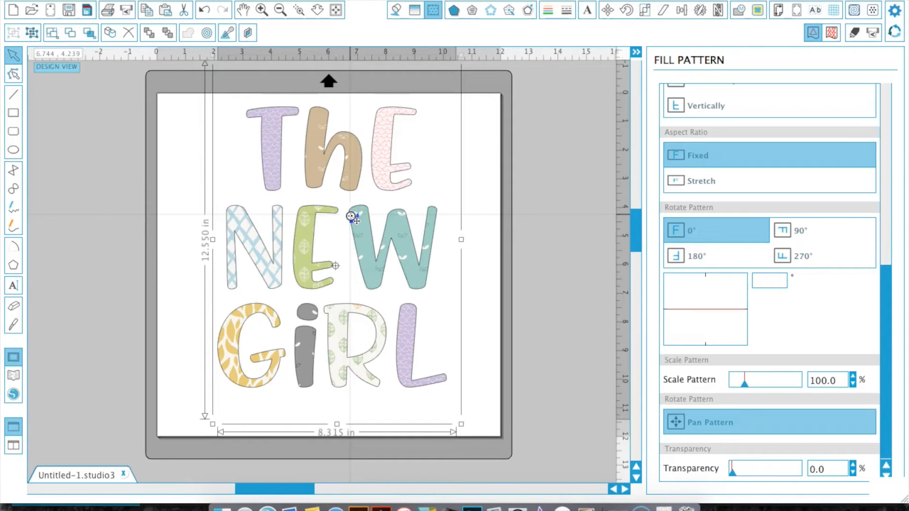
{"action": "left_click", "coordinate": [265, 266]}
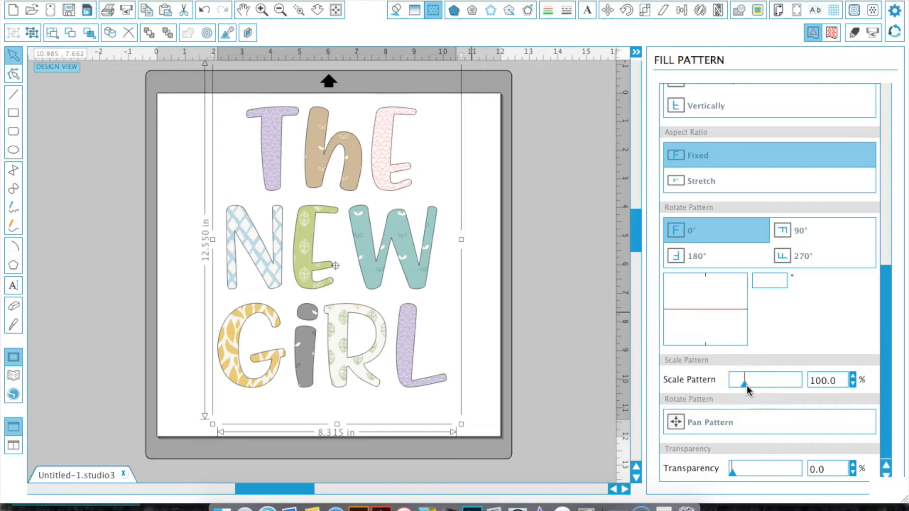
Scale the fill patterns to 109.8 % and rotate them to 135°
{"action": "mouse_move", "coordinate": [747, 385]}
{"action": "left_mouse_down"}
{"action": "mouse_move", "coordinate": [772, 390]}
{"action": "mouse_move", "coordinate": [732, 386]}
{"action": "mouse_move", "coordinate": [746, 386]}
{"action": "left_mouse_up"}
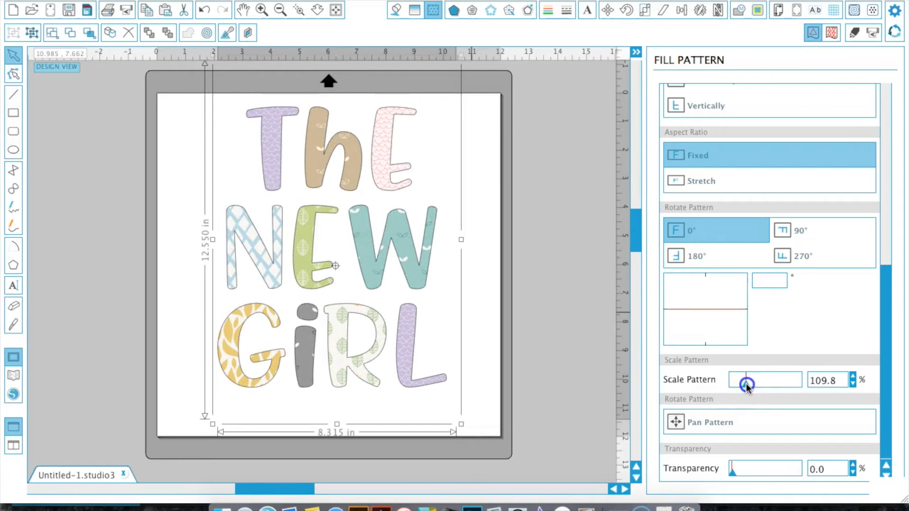
{"action": "mouse_move", "coordinate": [693, 315]}
{"action": "left_mouse_down"}
{"action": "mouse_move", "coordinate": [700, 308]}
{"action": "mouse_move", "coordinate": [715, 330]}
{"action": "mouse_move", "coordinate": [684, 331]}
{"action": "left_mouse_up"}
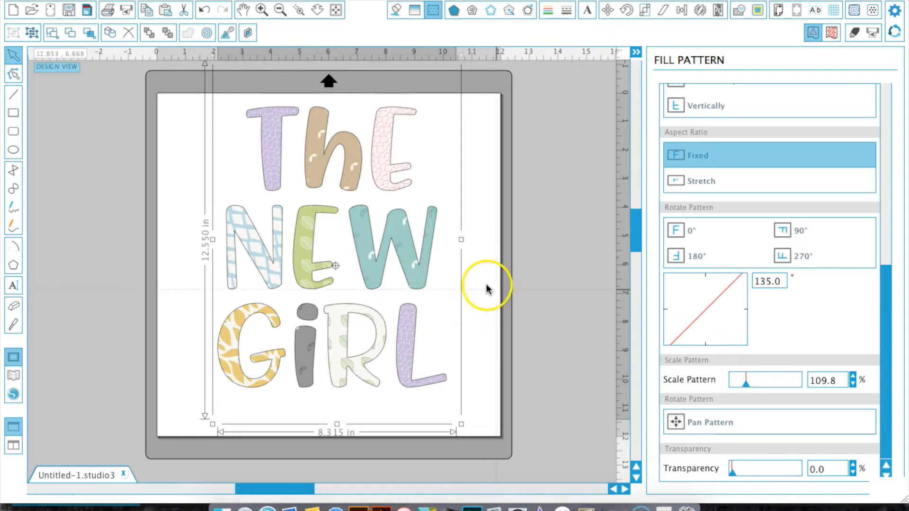
Ungroup the whole lettering into separate letters and clear the selection
{"action": "right_click", "coordinate": [292, 230]}
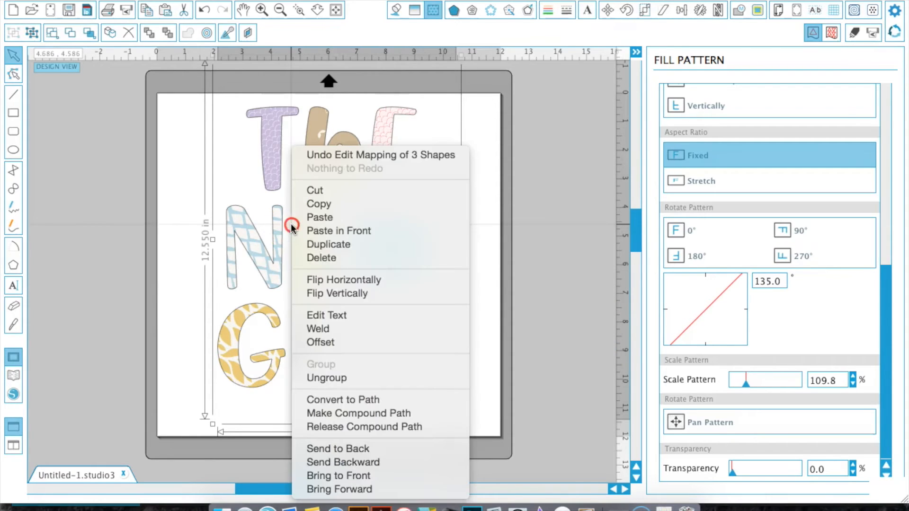
{"action": "left_click", "coordinate": [356, 379]}
{"action": "left_click", "coordinate": [520, 235]}
Rotate the leaf fill pattern in the green E of NEW to 34° and deselect the letter
{"action": "left_click", "coordinate": [306, 247]}
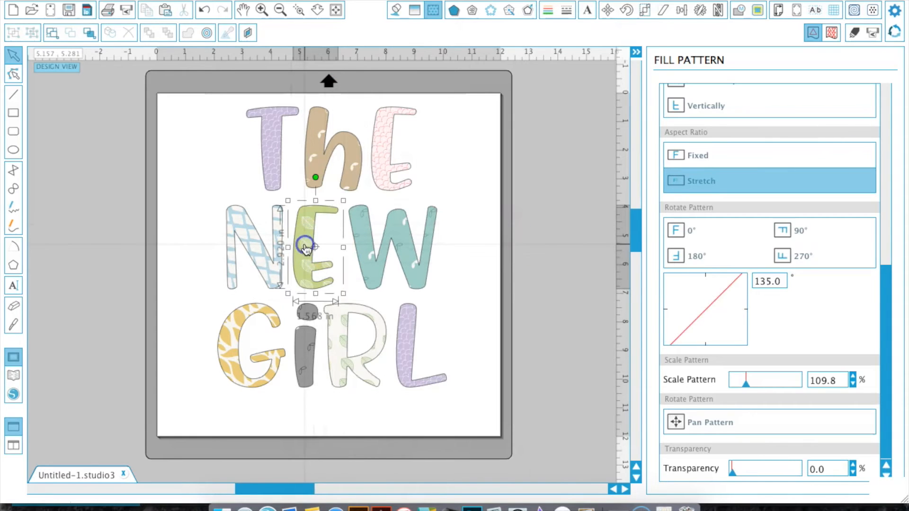
{"action": "left_click_drag", "start_coordinate": [725, 290], "coordinate": [732, 328]}
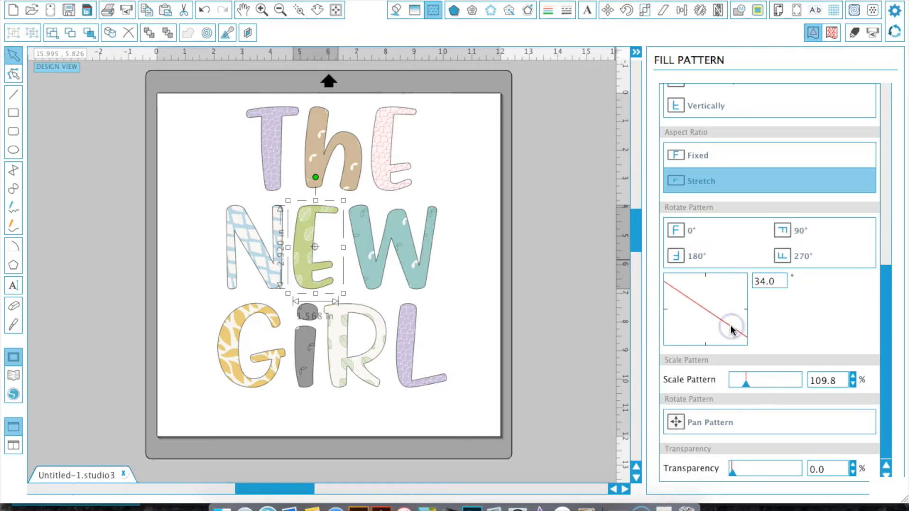
{"action": "left_click", "coordinate": [197, 268]}
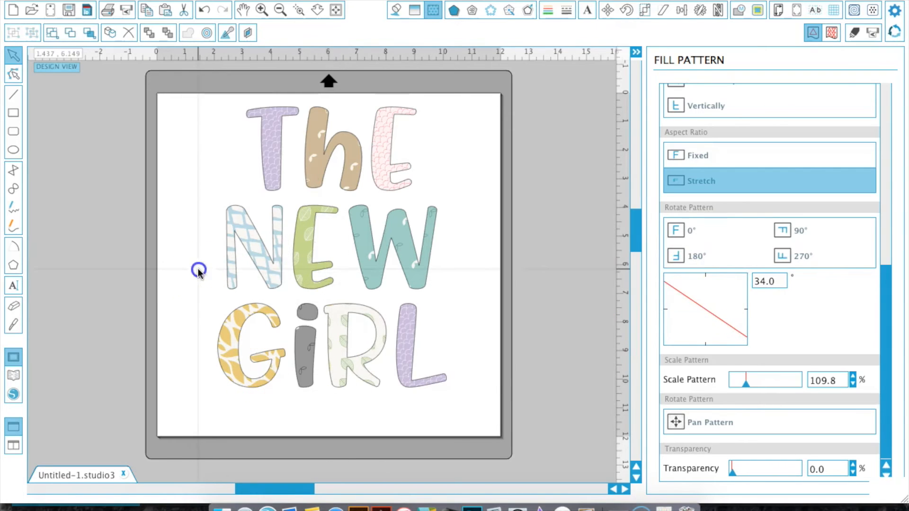
{"action": "left_click", "coordinate": [226, 119]}
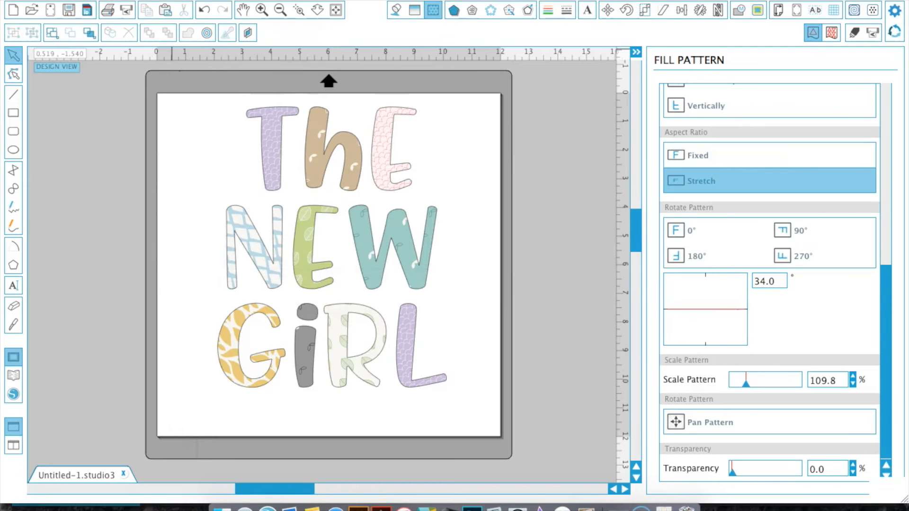
Open the library and create a folder named Pitter Patterns inside My Patterns
{"action": "left_click", "coordinate": [142, 0]}
{"action": "mouse_move", "coordinate": [303, 163]}
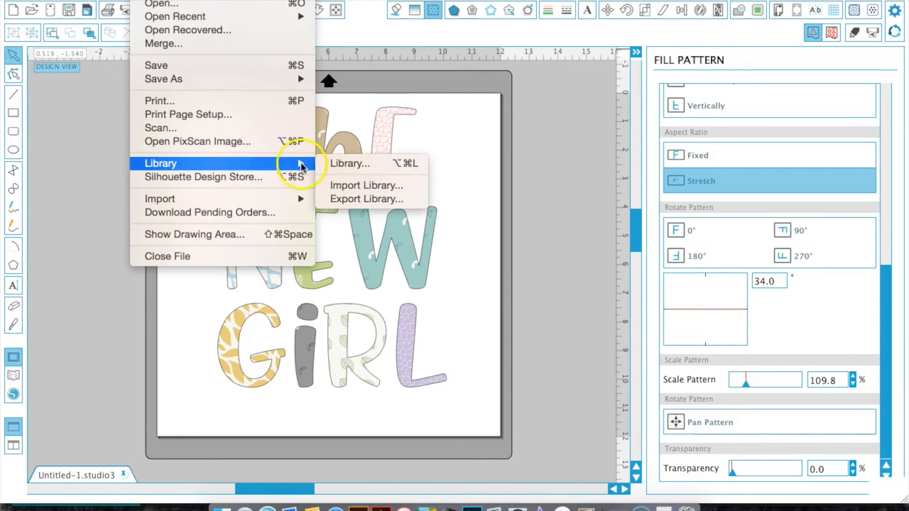
{"action": "left_click", "coordinate": [344, 163]}
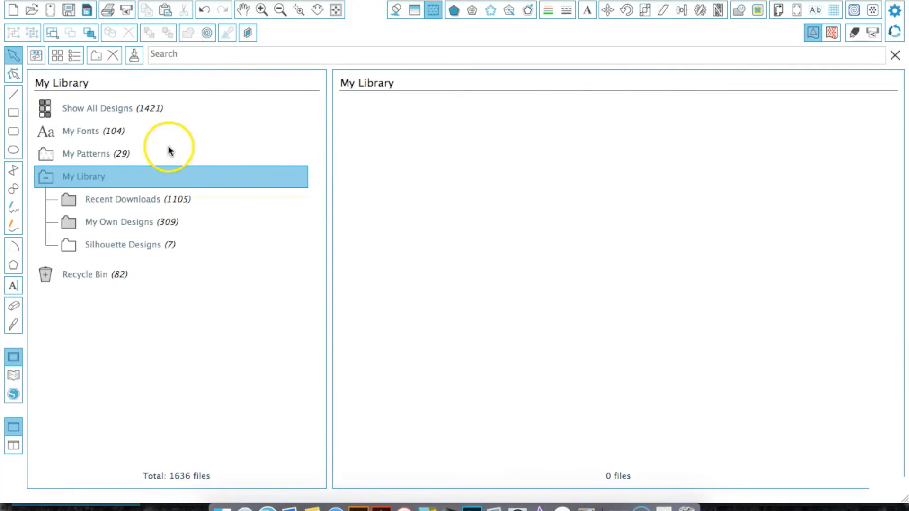
{"action": "left_click", "coordinate": [90, 155]}
{"action": "right_click", "coordinate": [90, 155]}
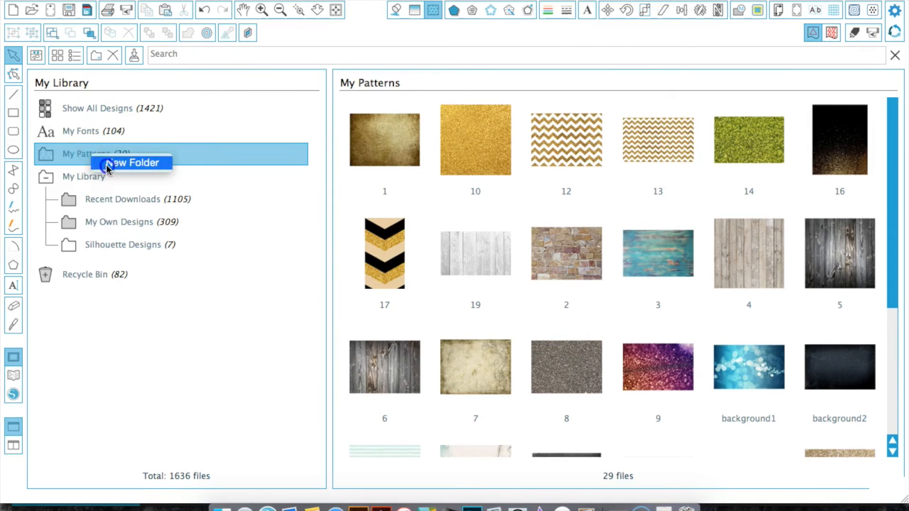
{"action": "left_click", "coordinate": [106, 164]}
{"action": "type", "text": "Pitter"}
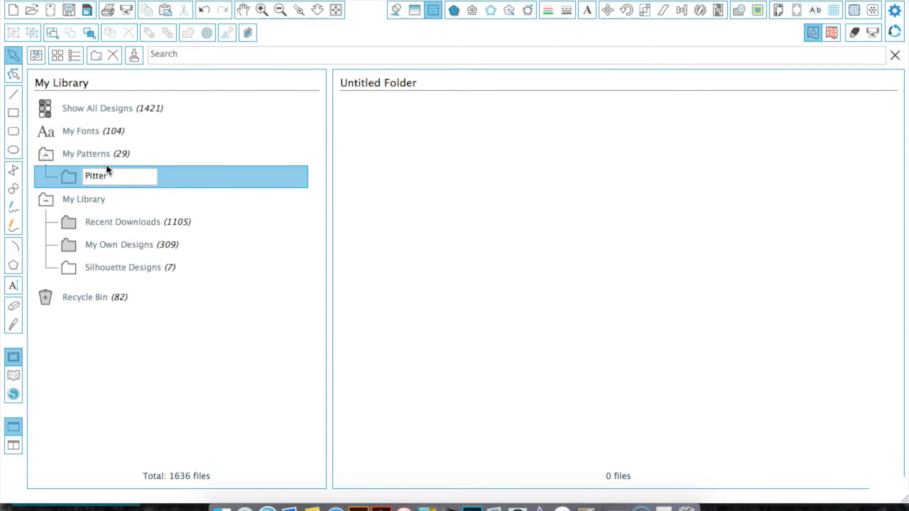
{"action": "type", "text": " Patterns"}
{"action": "key", "text": "Return"}
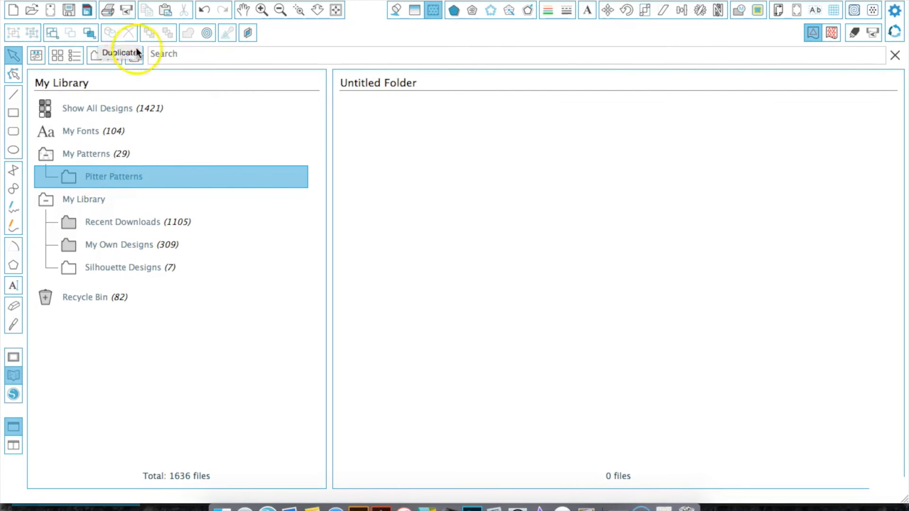
Switch to Finder, add all pattern files from the JPG folder to the Pitter Patterns library folder, and close the Finder window
{"action": "left_click", "coordinate": [227, 498]}
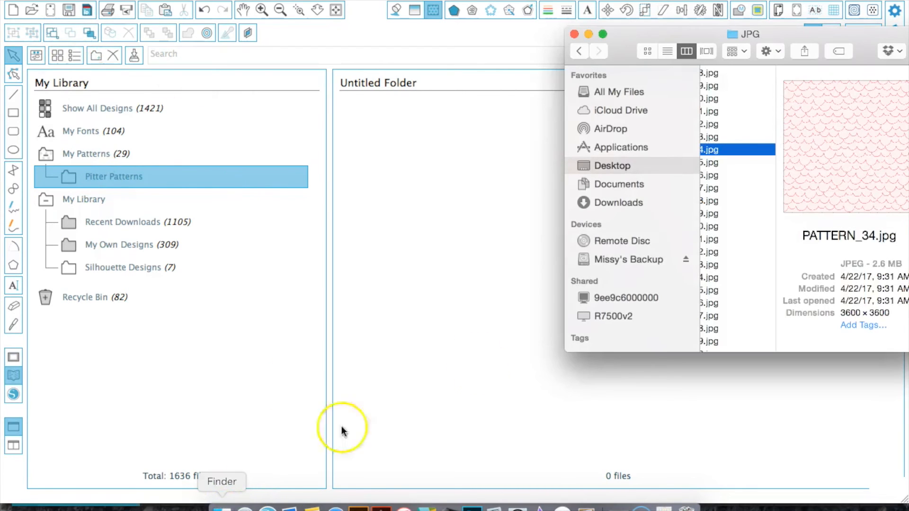
{"action": "scroll", "coordinate": [741, 148], "scroll_direction": "left", "scroll_amount": 5}
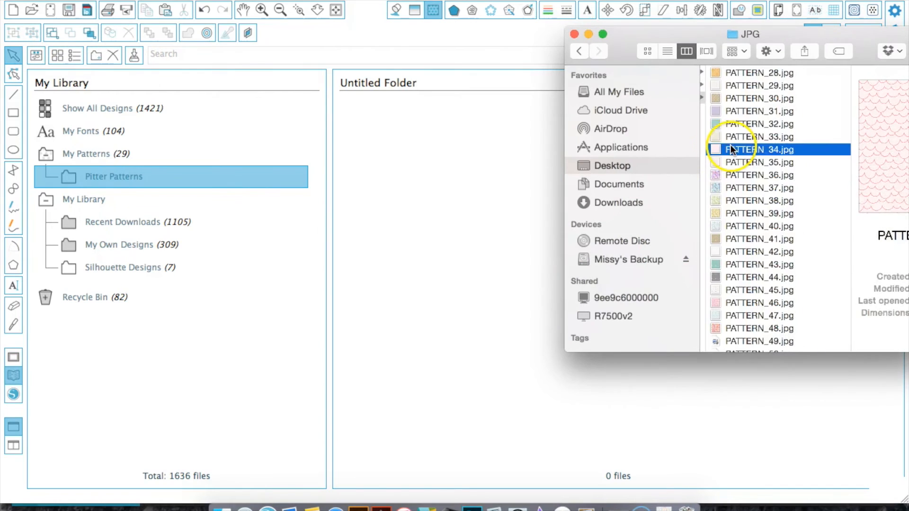
{"action": "left_click", "coordinate": [800, 107]}
{"action": "key", "text": "super+a"}
{"action": "left_click_drag", "start_coordinate": [722, 112], "coordinate": [458, 218]}
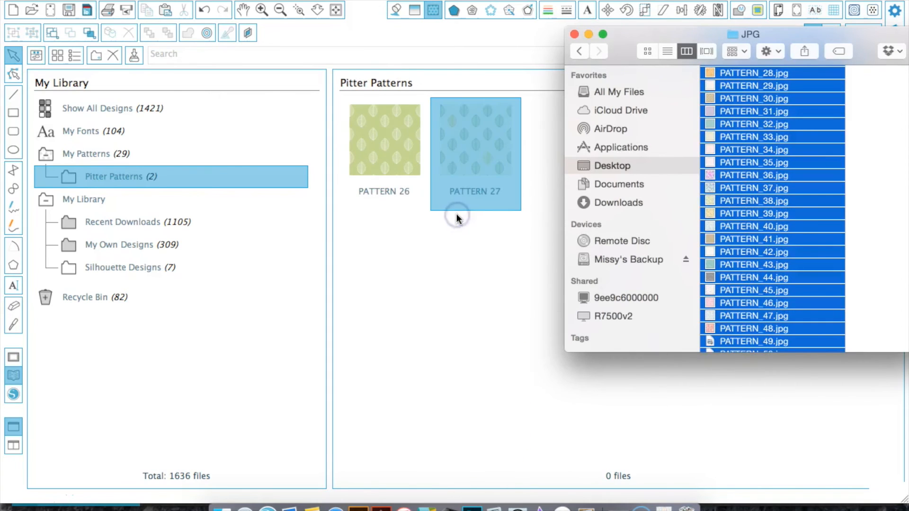
{"action": "left_click", "coordinate": [574, 34]}
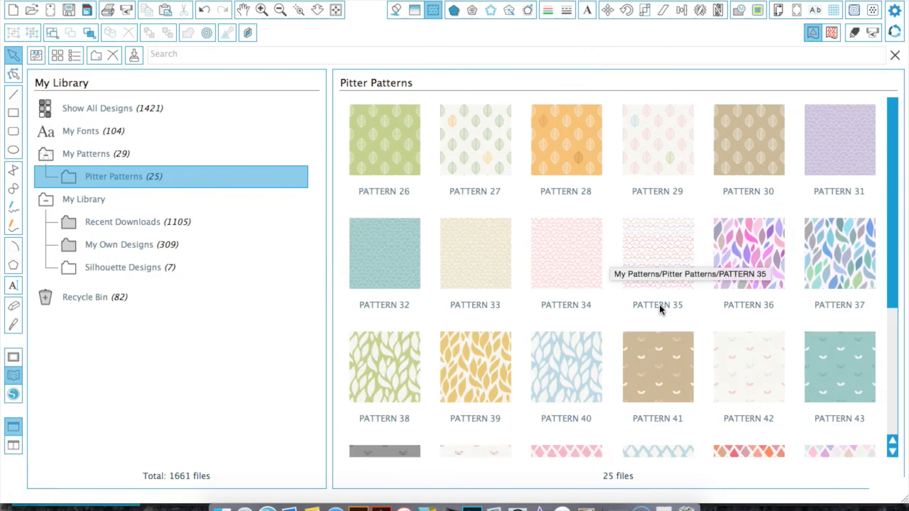
{"action": "scroll", "coordinate": [661, 310], "scroll_direction": "down", "scroll_amount": 1}
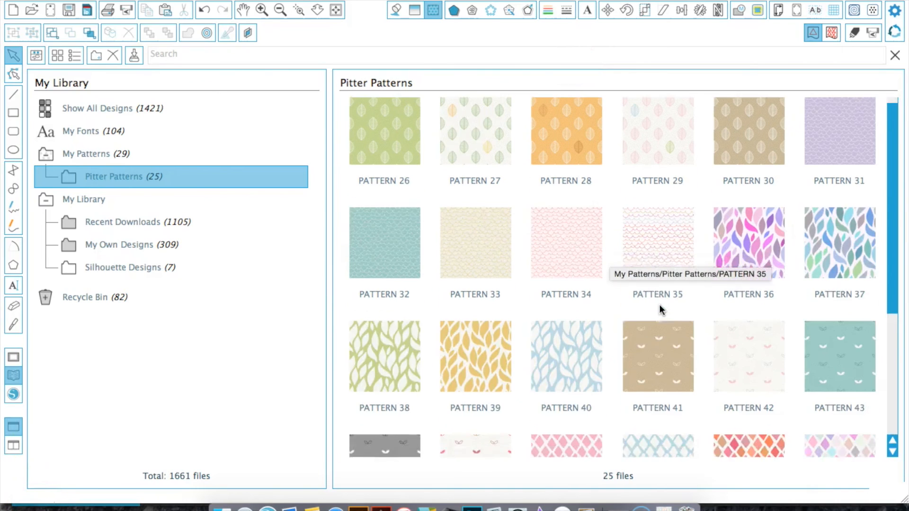
{"action": "scroll", "coordinate": [660, 308], "scroll_direction": "down", "scroll_amount": 5}
{"action": "scroll", "coordinate": [658, 309], "scroll_direction": "up", "scroll_amount": 5}
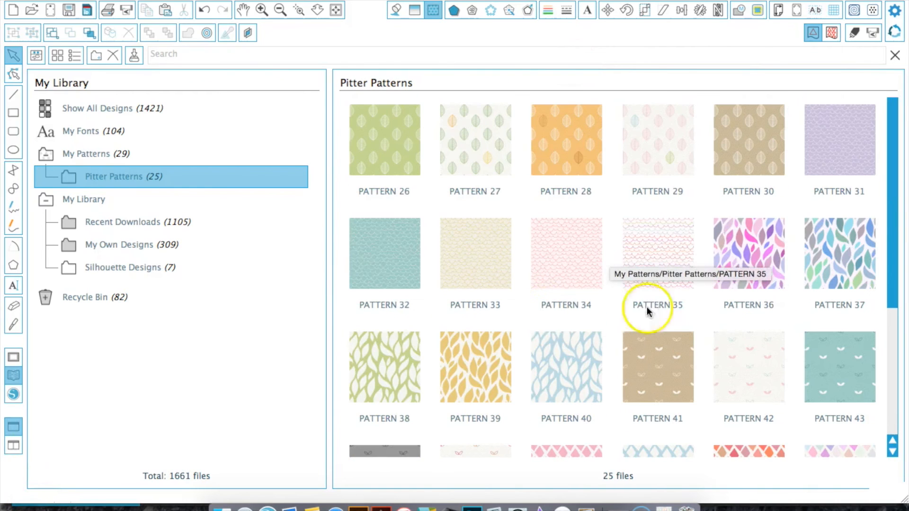
Return to the design and fill the h of The with the purple scallop pattern from the Pitter Patterns folder
{"action": "left_click", "coordinate": [13, 132]}
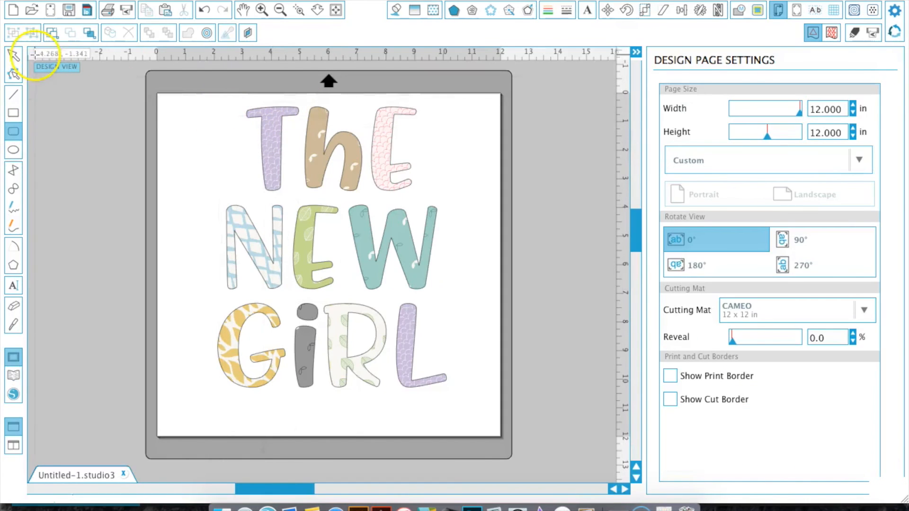
{"action": "left_click", "coordinate": [13, 55]}
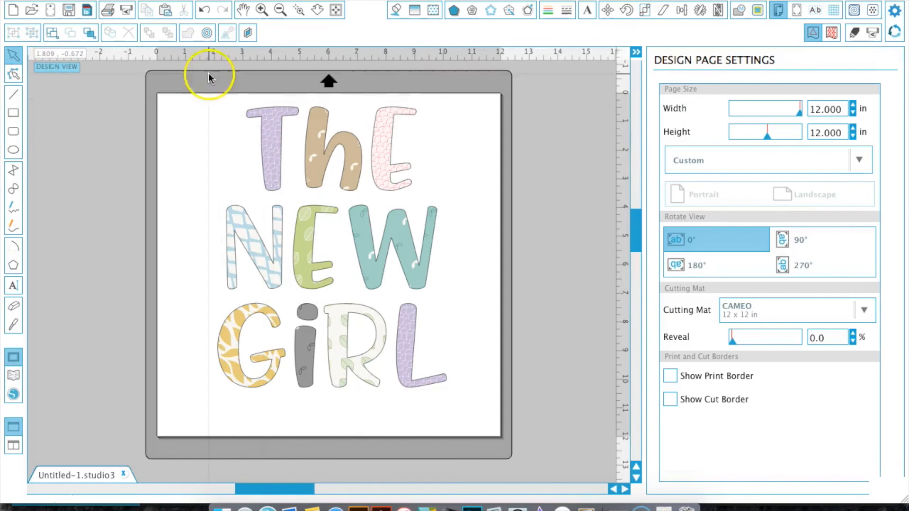
{"action": "left_click", "coordinate": [333, 148]}
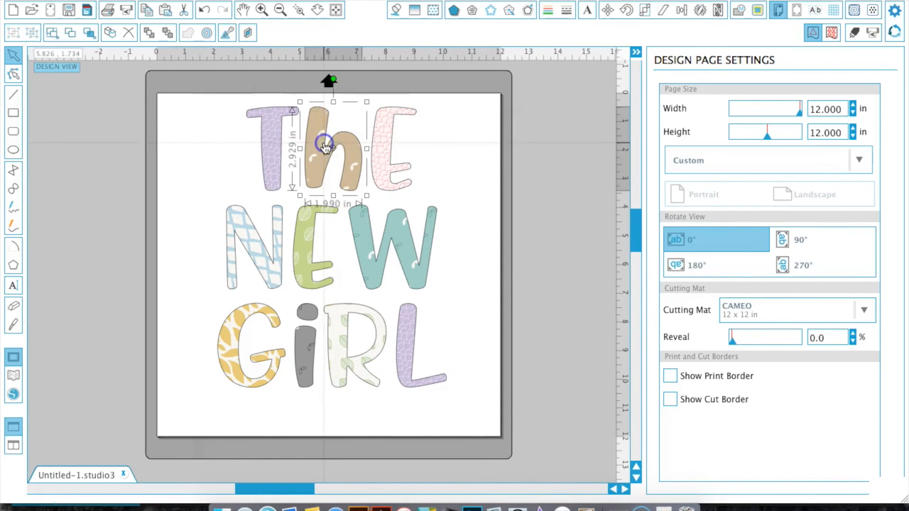
{"action": "left_click", "coordinate": [432, 14]}
{"action": "scroll", "coordinate": [801, 300], "scroll_direction": "down", "scroll_amount": 5}
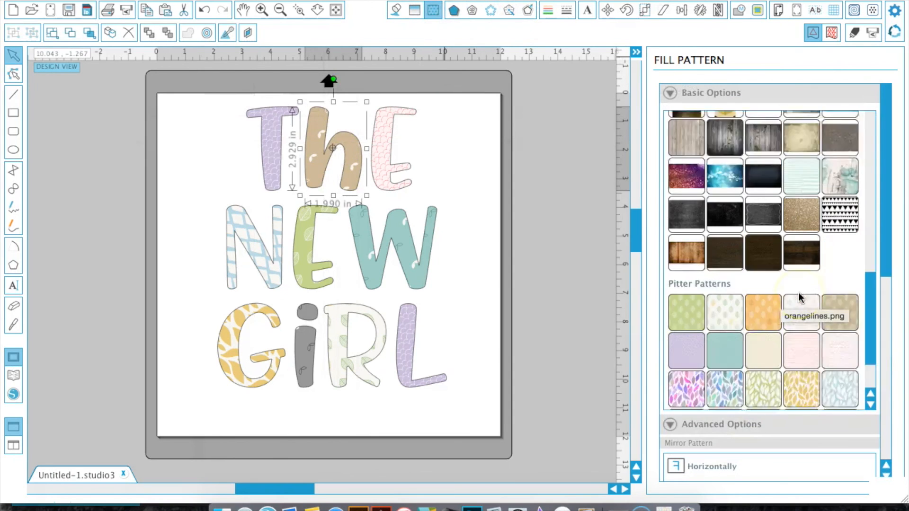
{"action": "scroll", "coordinate": [799, 296], "scroll_direction": "down", "scroll_amount": 2}
{"action": "left_click", "coordinate": [683, 230]}
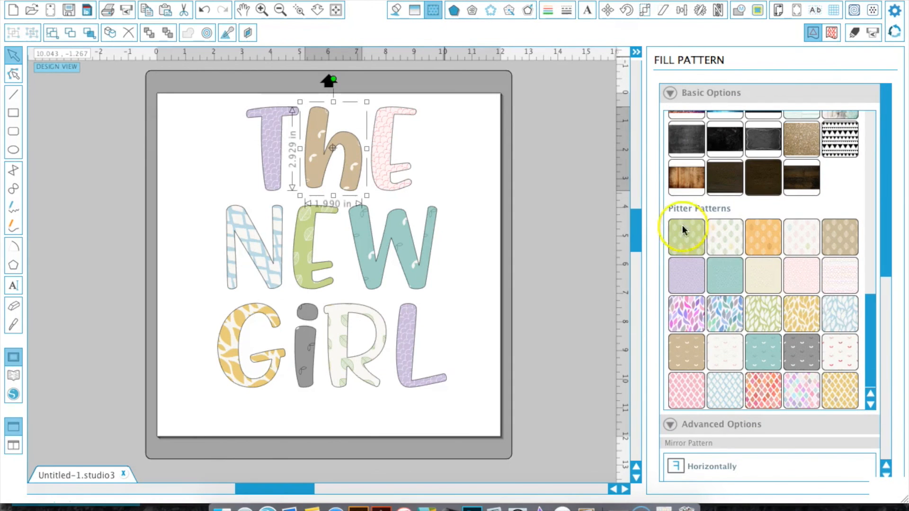
{"action": "left_click", "coordinate": [694, 281]}
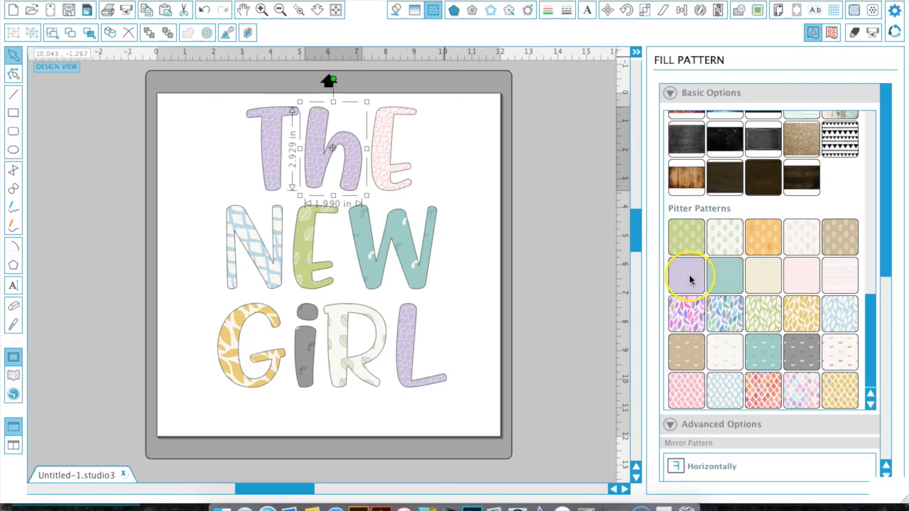